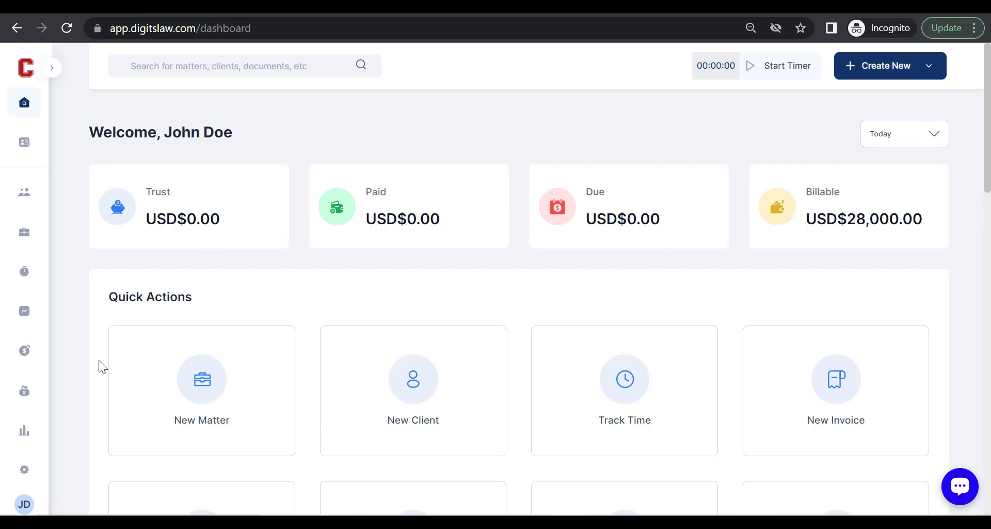
# Expand the sidebar and open the Clients list showing the firm's 3 clients.
pyautogui.scroll(-1, 744, 449)
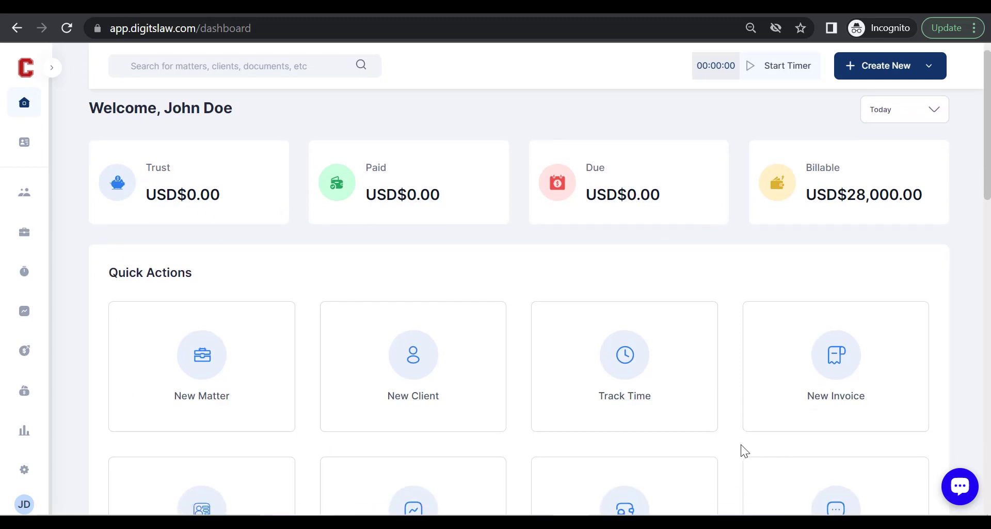
pyautogui.scroll(-2, 393, 332)
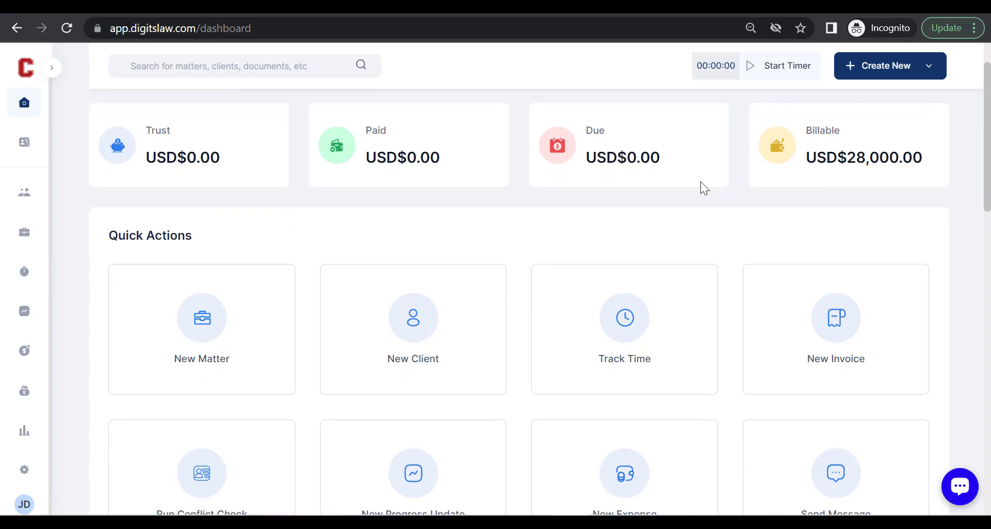
pyautogui.scroll(2, 474, 246)
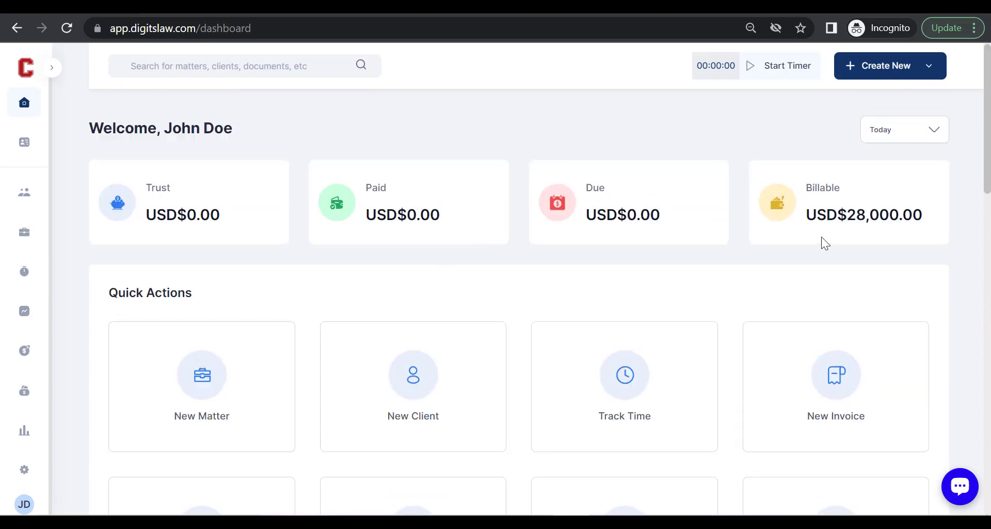
pyautogui.scroll(-4, 822, 237)
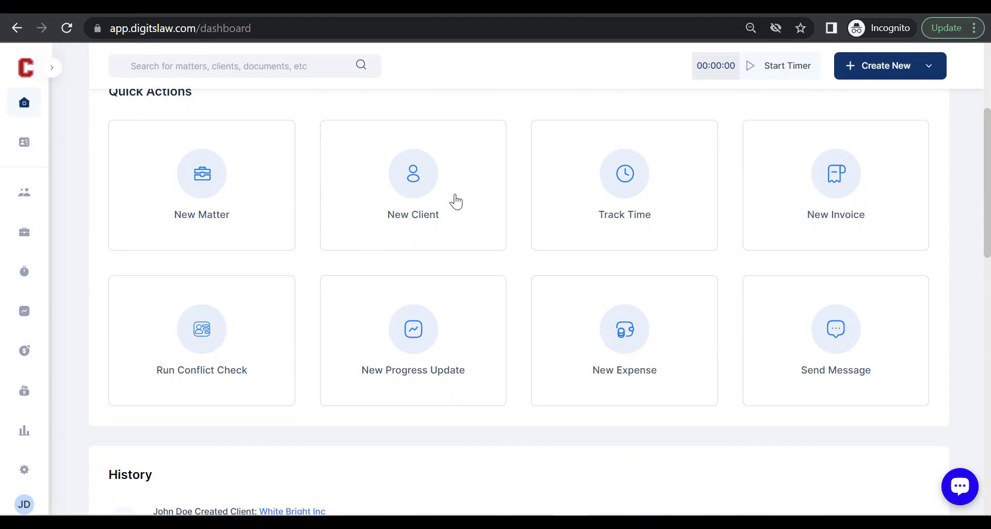
pyautogui.scroll(-1, 438, 216)
pyautogui.scroll(2, 436, 217)
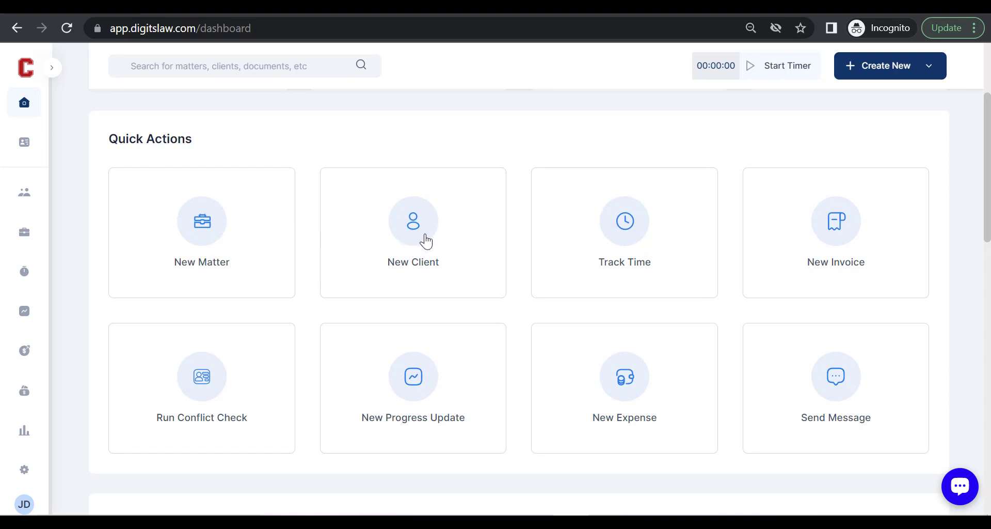
pyautogui.click(893, 78)
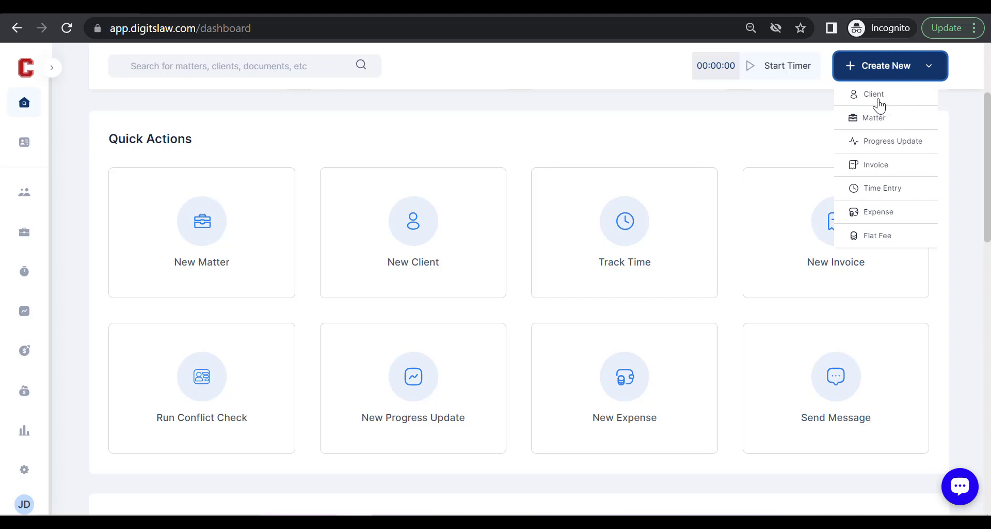
pyautogui.click(898, 73)
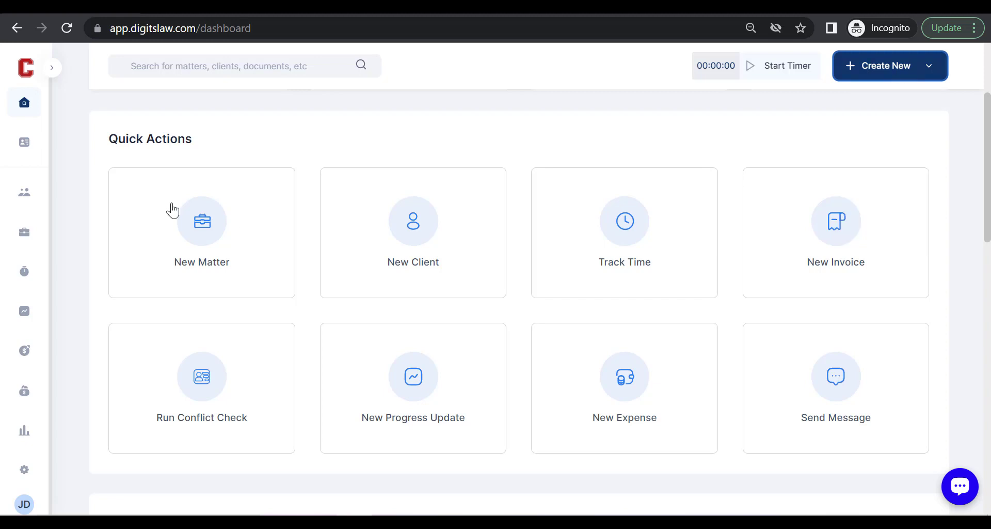
pyautogui.click(54, 68)
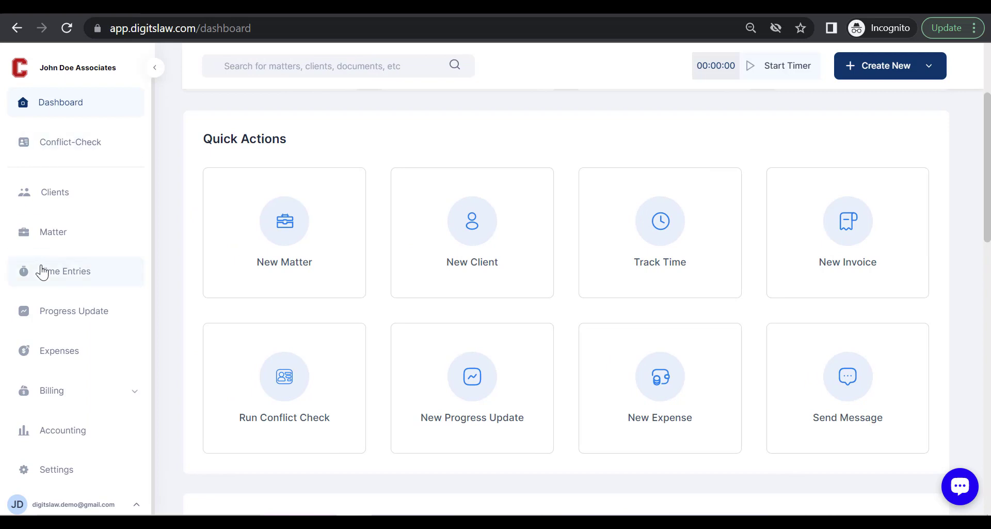
pyautogui.click(87, 201)
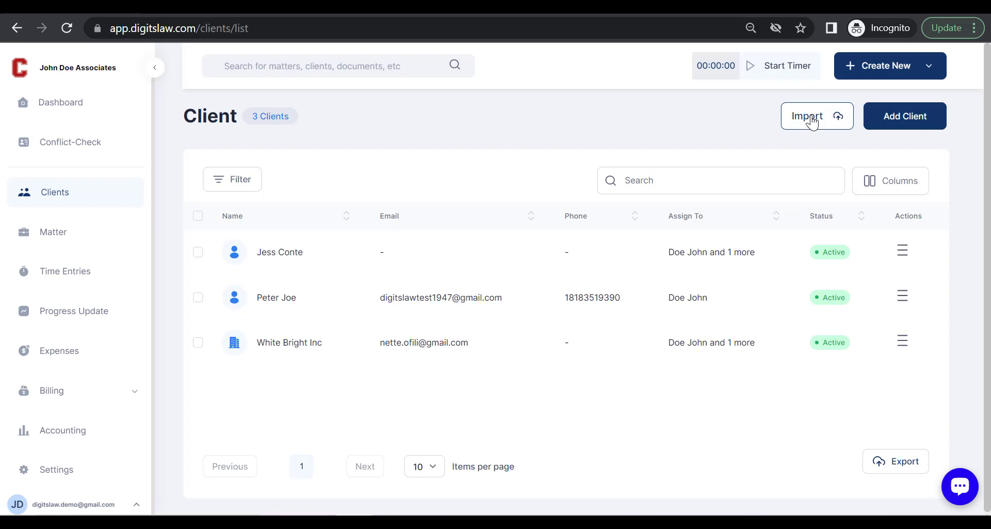
# Start a new client from the Client list and look through the empty Add New Client form.
pyautogui.click(907, 132)
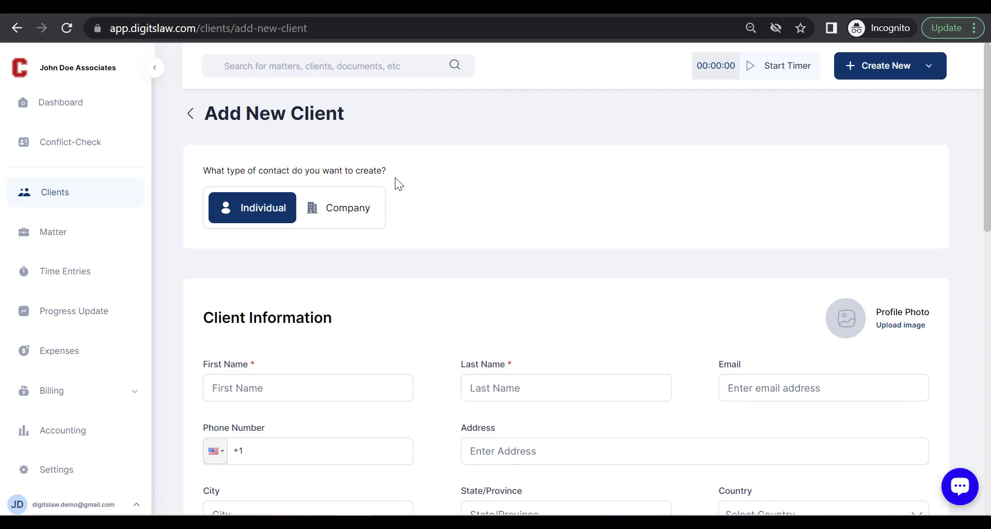
pyautogui.click(154, 67)
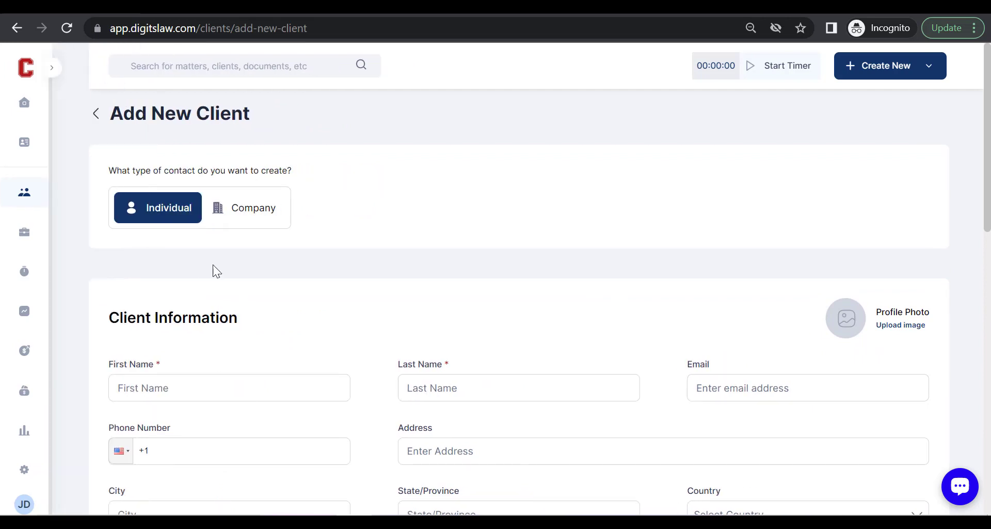
pyautogui.scroll(-1, 339, 255)
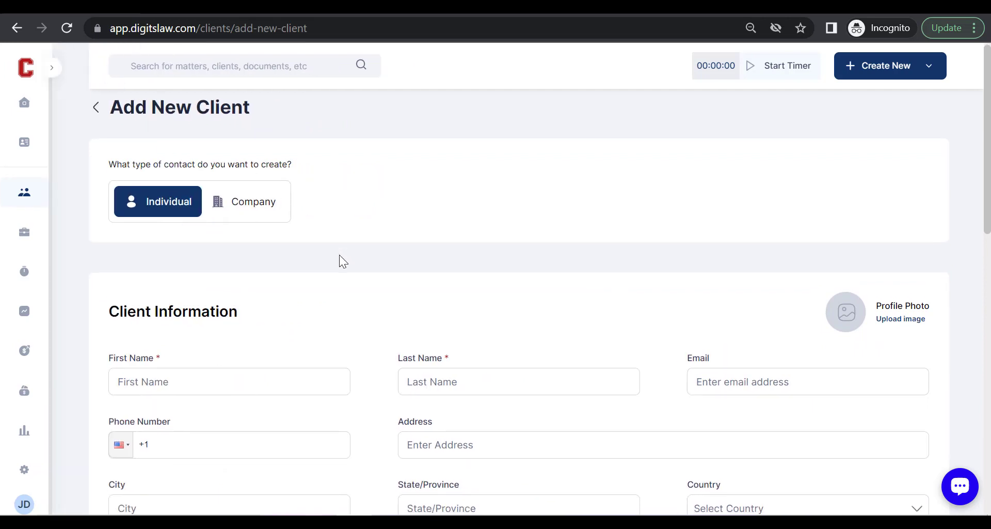
pyautogui.scroll(1, 339, 255)
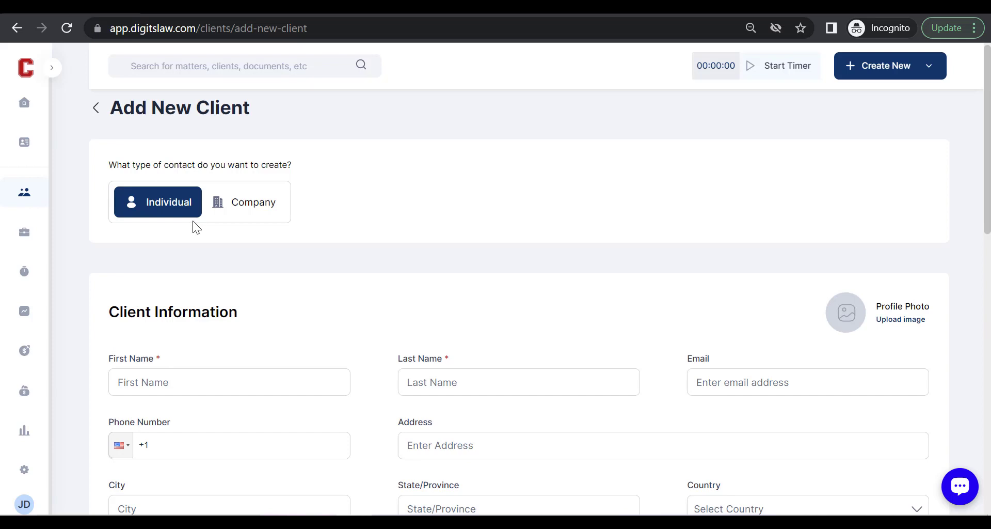
pyautogui.scroll(-1, 256, 224)
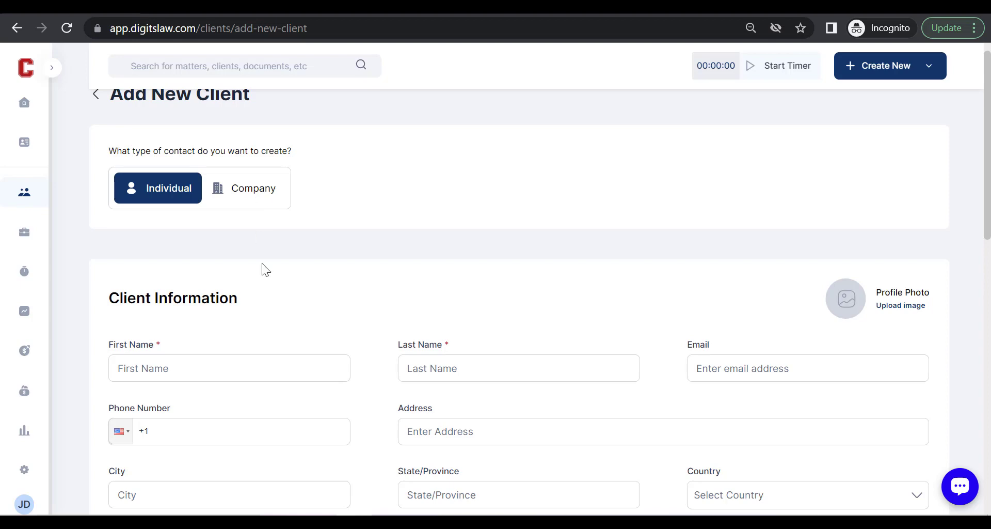
pyautogui.scroll(-3, 263, 271)
pyautogui.scroll(3, 263, 274)
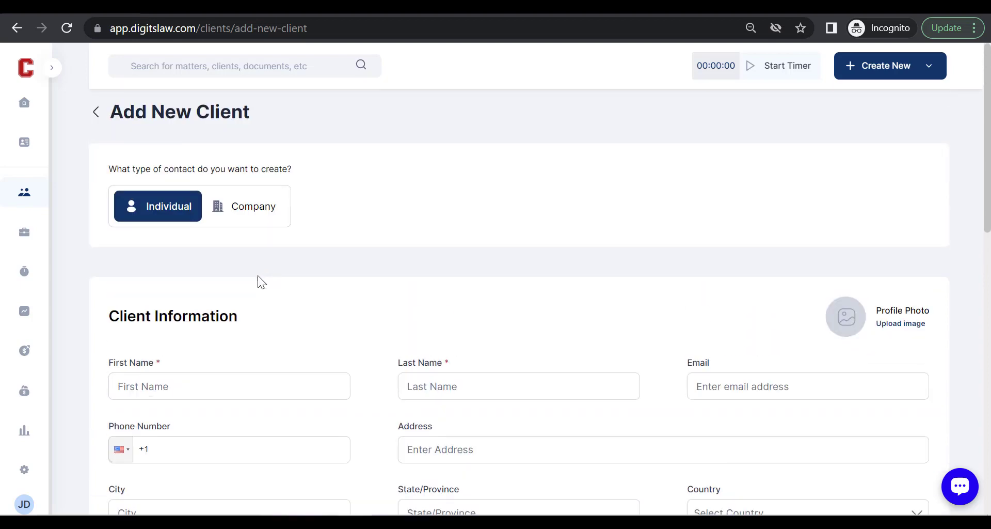
pyautogui.scroll(-1, 228, 302)
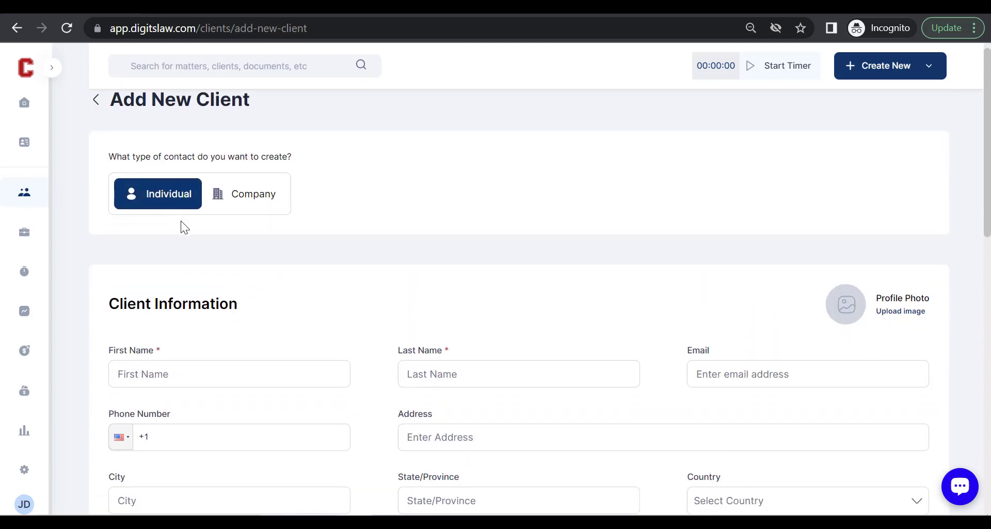
pyautogui.scroll(-5, 232, 268)
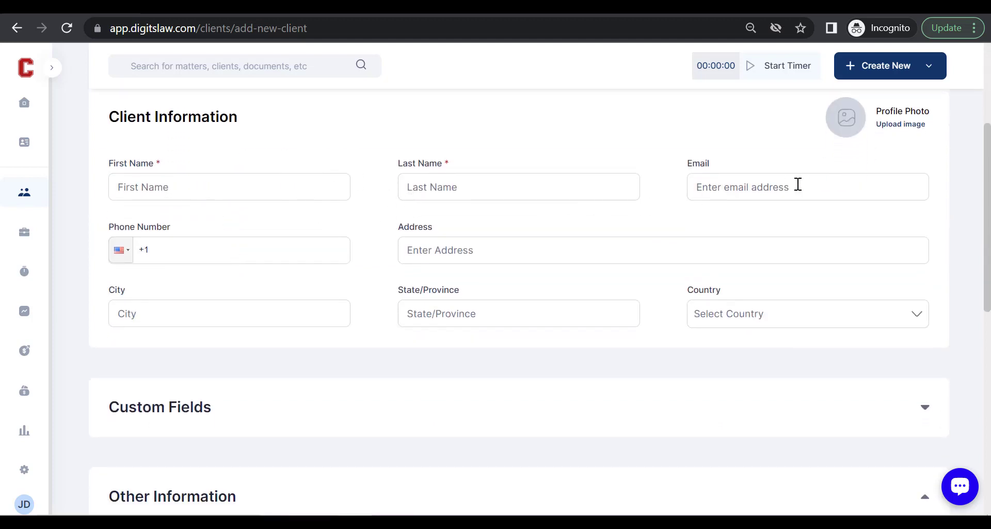
pyautogui.scroll(-1, 514, 300)
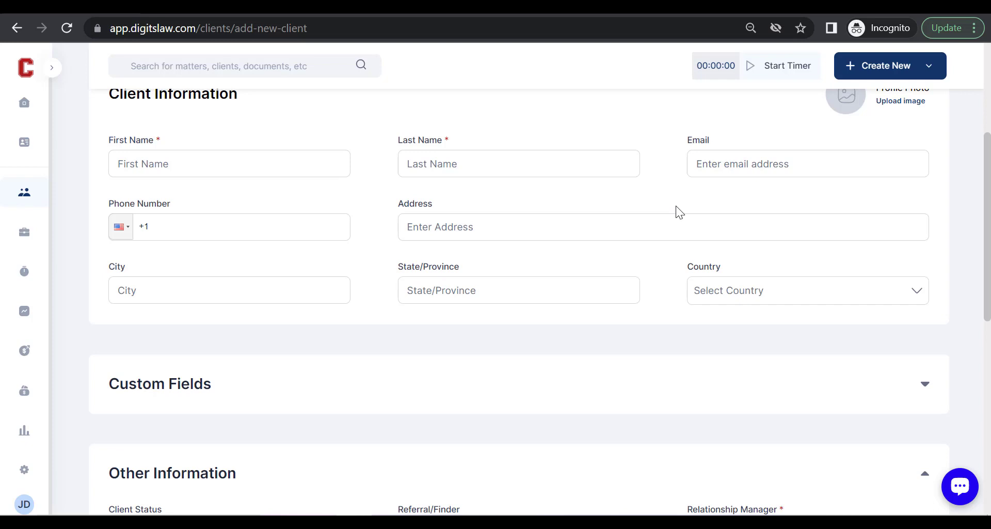
# Expand Client Portal Settings at the bottom of the form and set portal access to No.
pyautogui.scroll(-2, 668, 249)
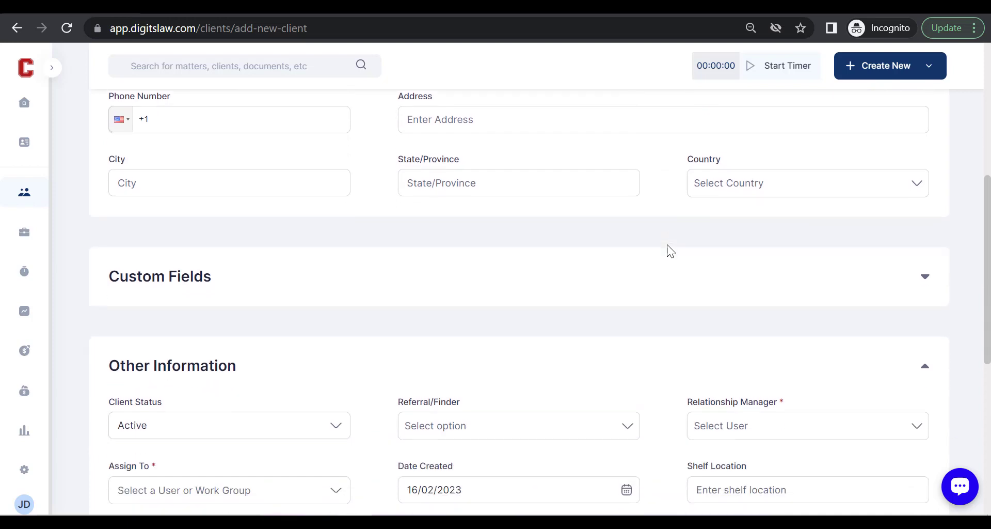
pyautogui.scroll(1, 420, 248)
pyautogui.scroll(-2, 402, 248)
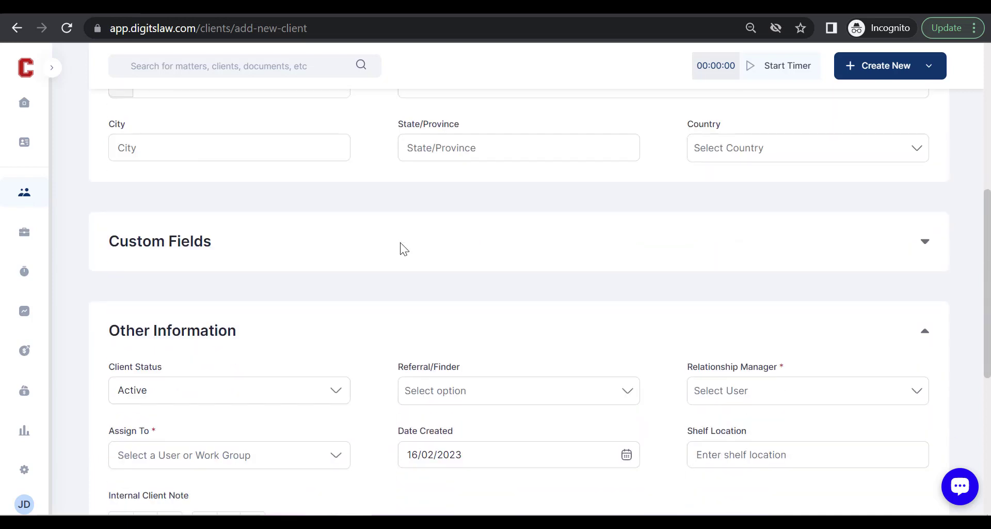
pyautogui.scroll(-1, 439, 263)
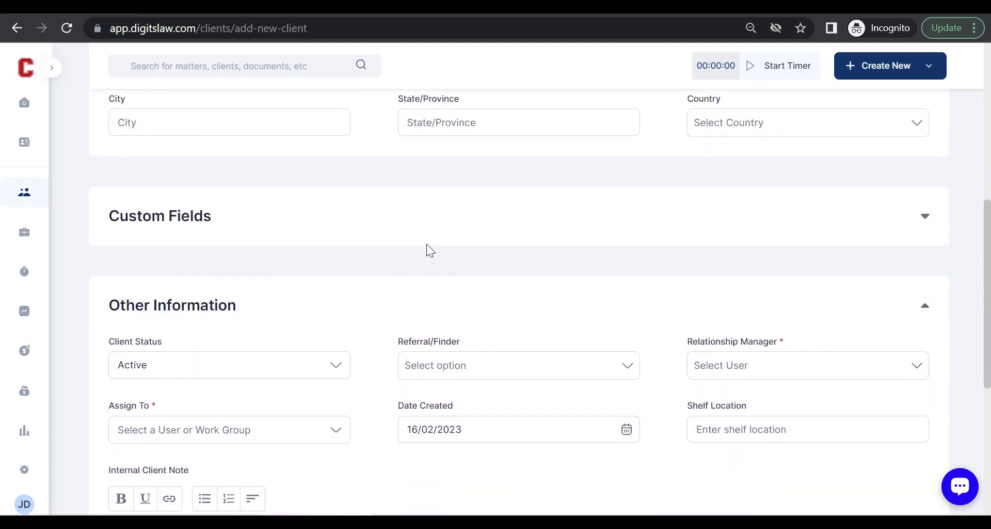
pyautogui.scroll(-3, 556, 281)
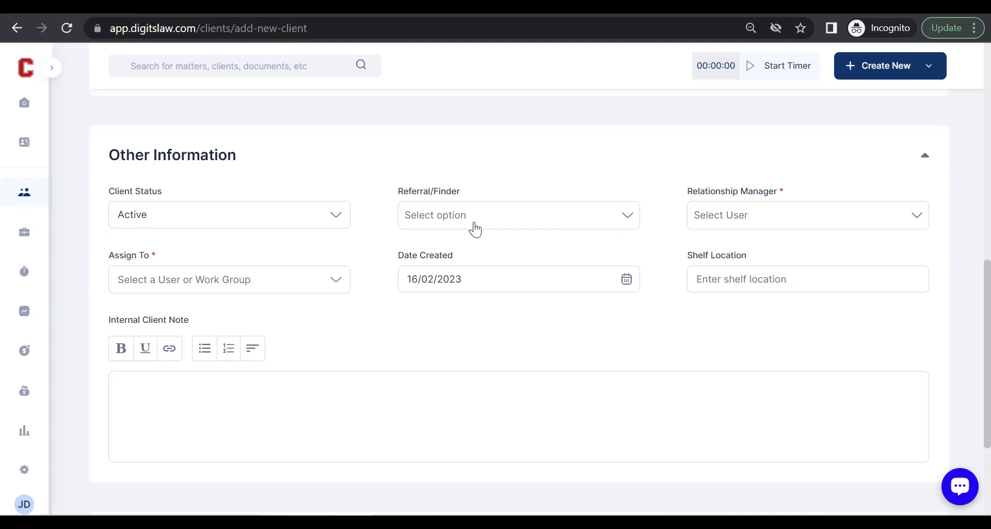
pyautogui.scroll(-1, 508, 308)
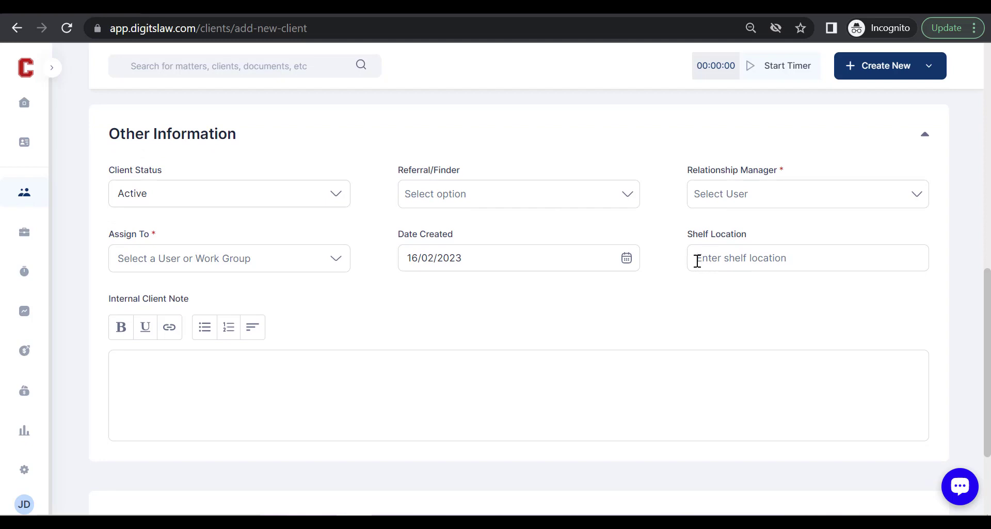
pyautogui.scroll(-3, 713, 270)
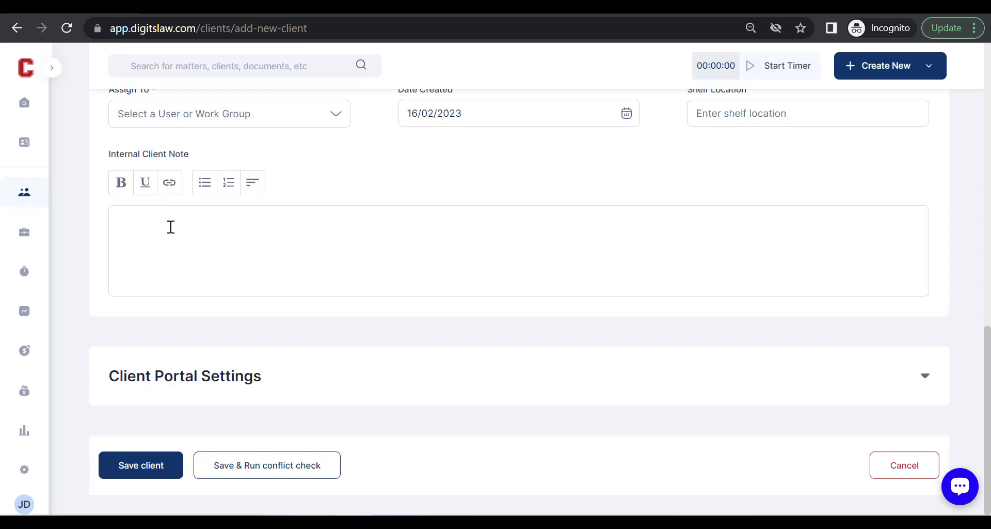
pyautogui.click(370, 384)
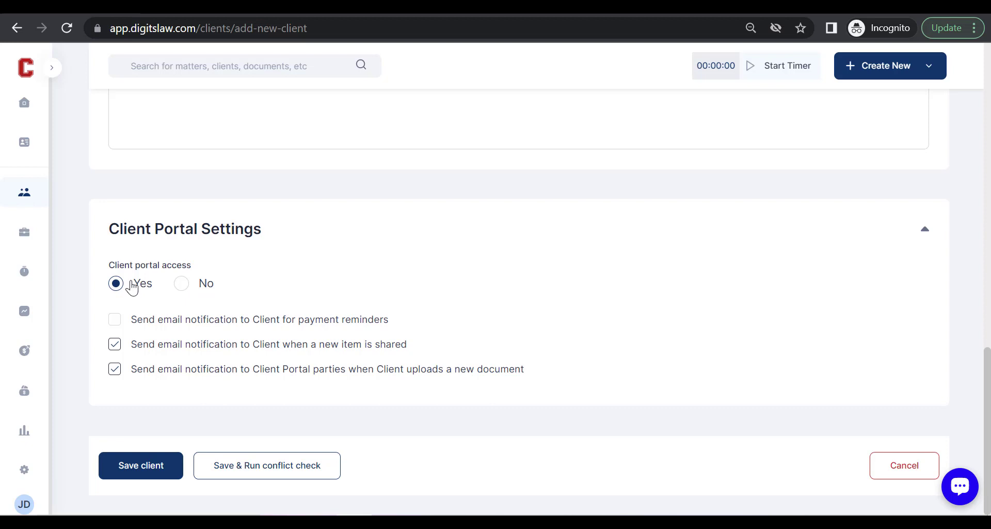
pyautogui.click(184, 285)
# Make the second user the relationship manager and assign the client to the first user.
pyautogui.scroll(15, 184, 290)
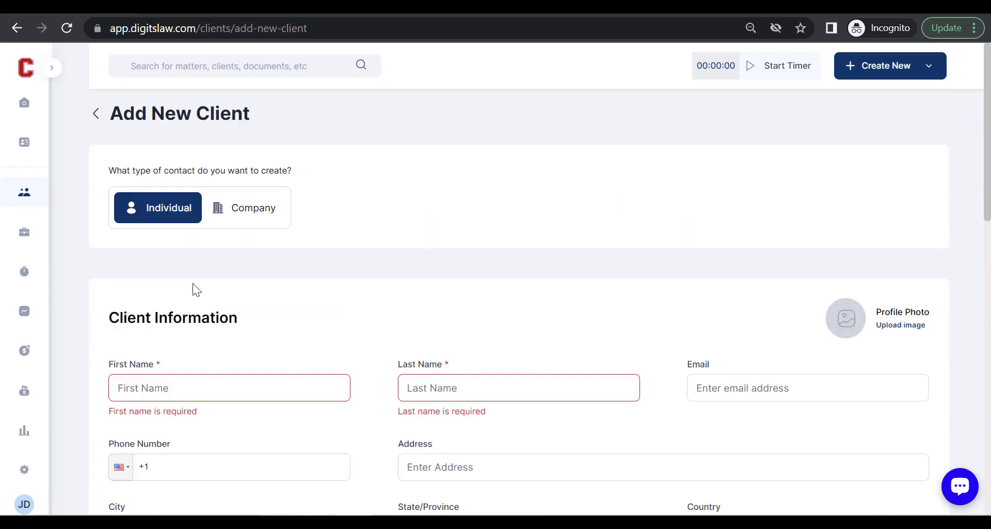
pyautogui.scroll(-2, 177, 351)
pyautogui.scroll(-2, 392, 346)
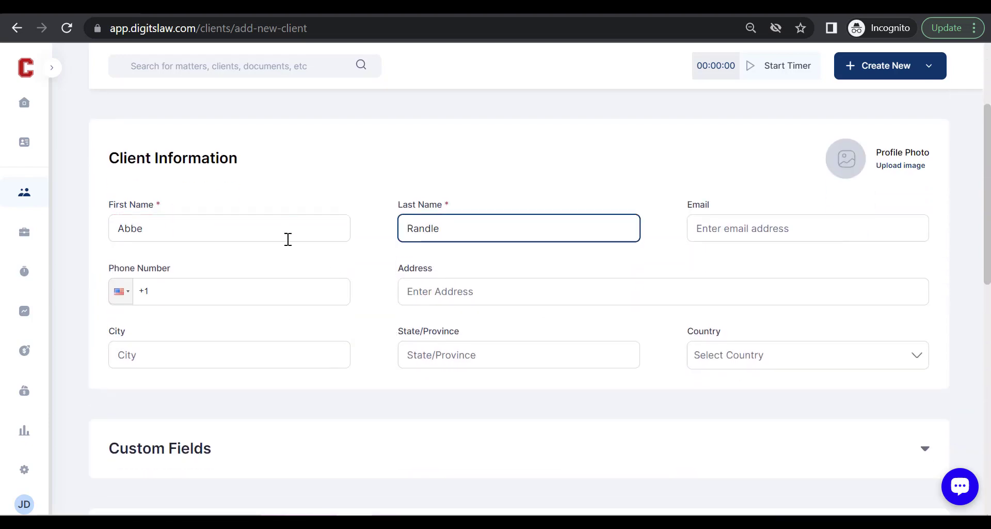
pyautogui.scroll(-1, 300, 309)
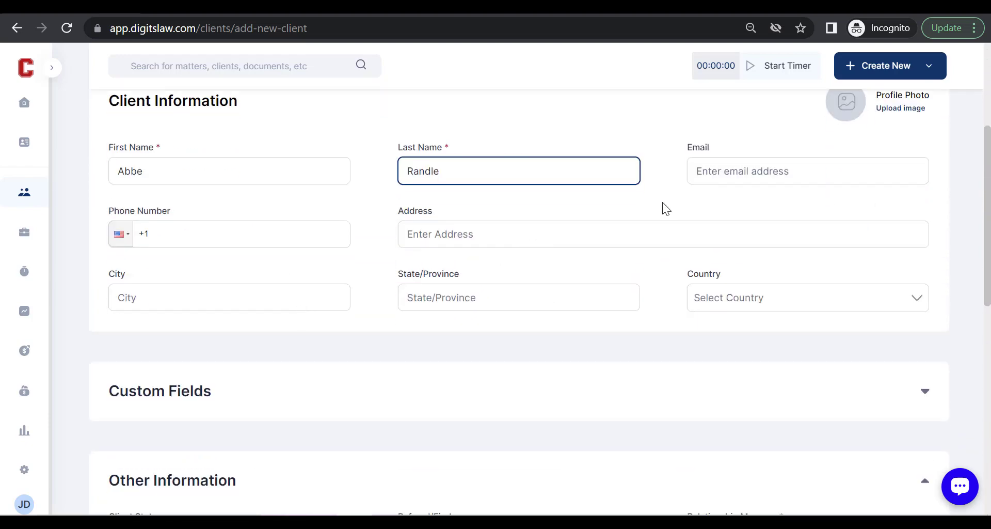
pyautogui.scroll(-5, 662, 203)
pyautogui.scroll(-2, 516, 300)
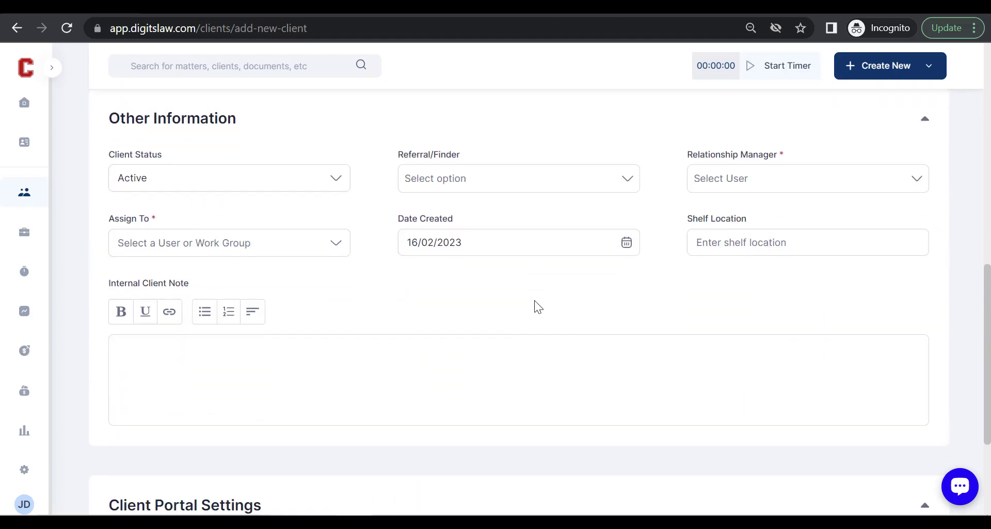
pyautogui.click(720, 184)
pyautogui.click(716, 280)
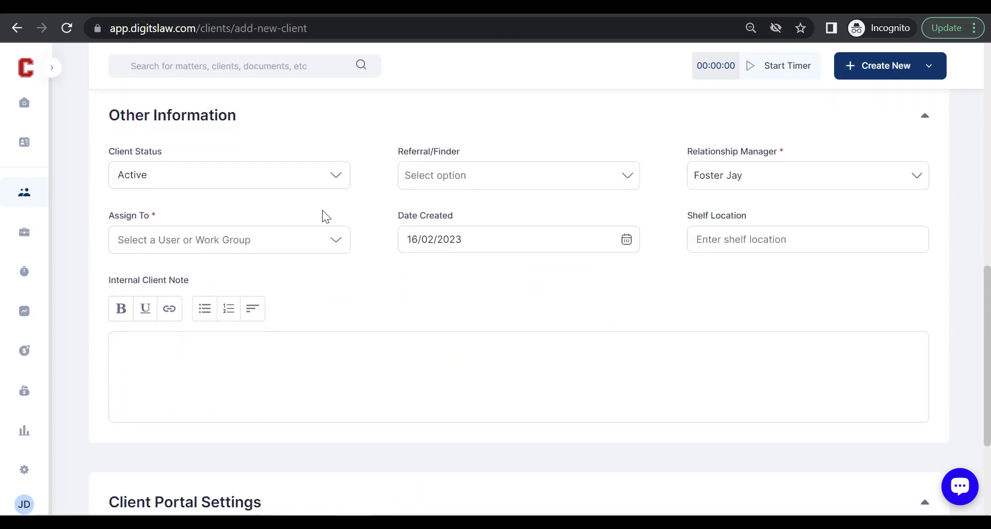
pyautogui.click(287, 243)
pyautogui.click(204, 343)
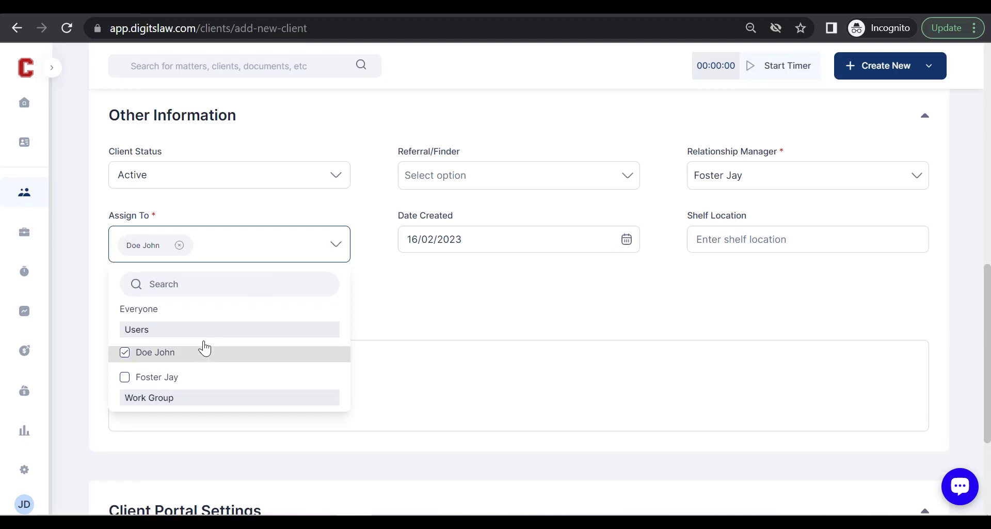
pyautogui.click(430, 335)
# Save the new client.
pyautogui.scroll(-1, 430, 336)
pyautogui.scroll(-2, 430, 339)
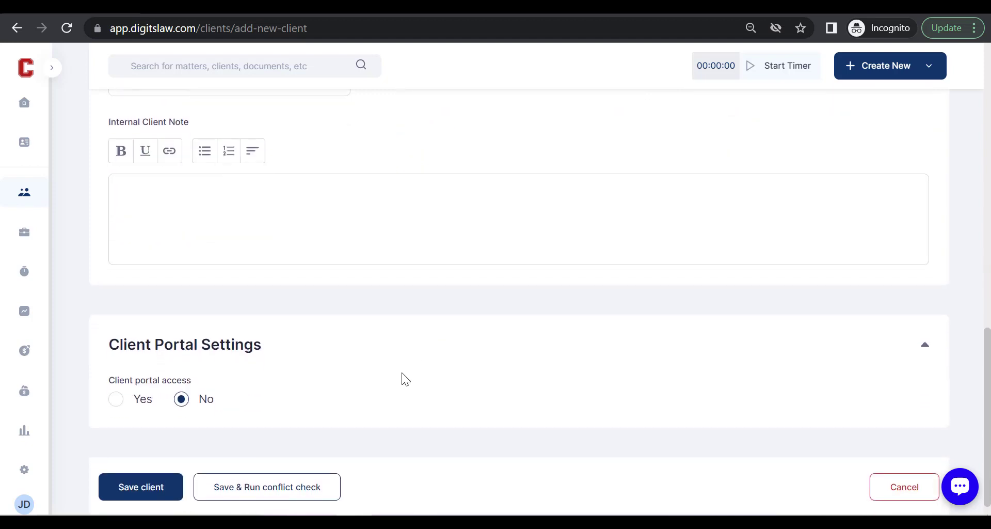
pyautogui.click(135, 474)
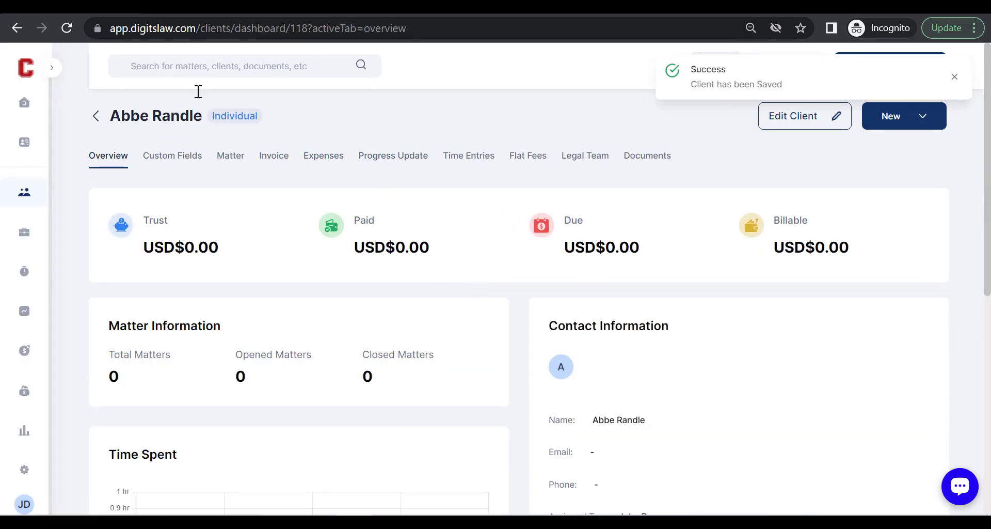
# Scroll through the client's summary cards, Contact Information and History entries, then return to the top.
pyautogui.scroll(-1, 550, 317)
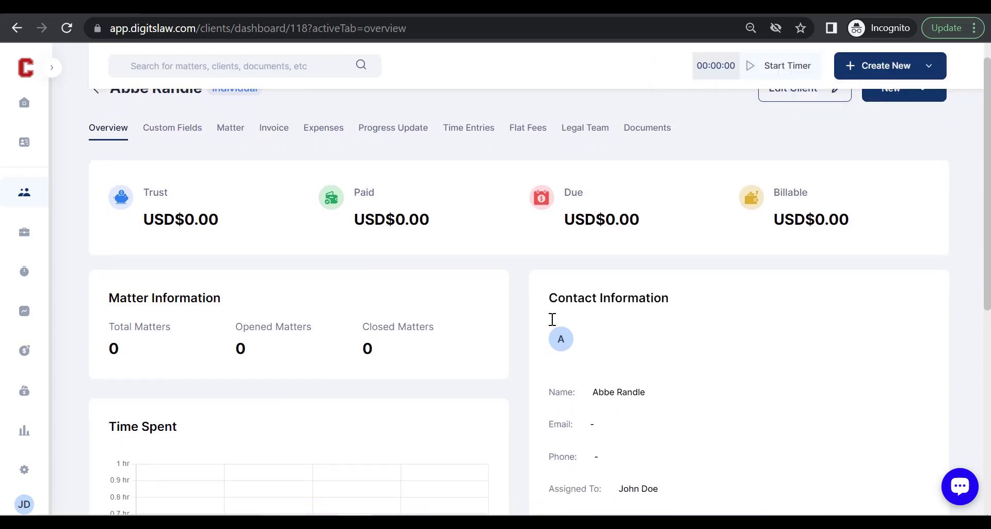
pyautogui.scroll(1, 552, 319)
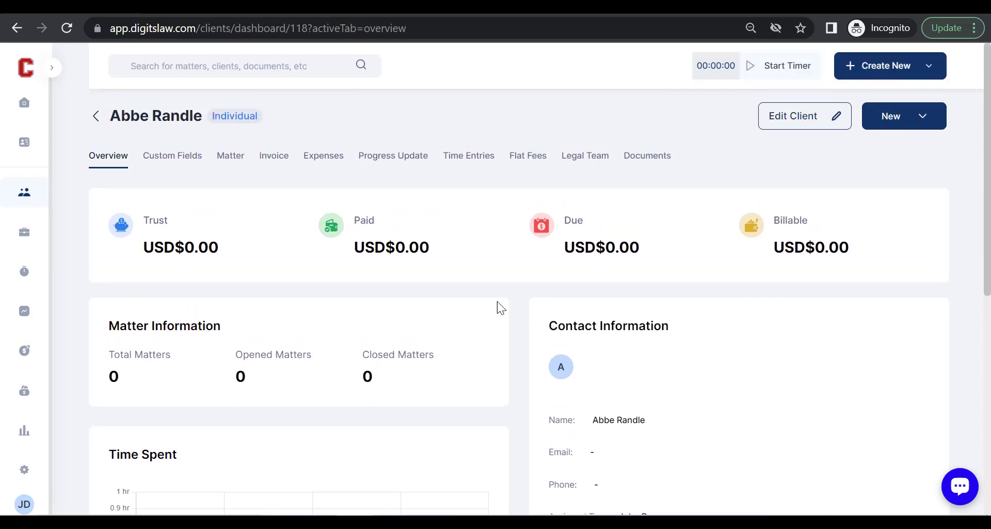
pyautogui.scroll(-1, 645, 392)
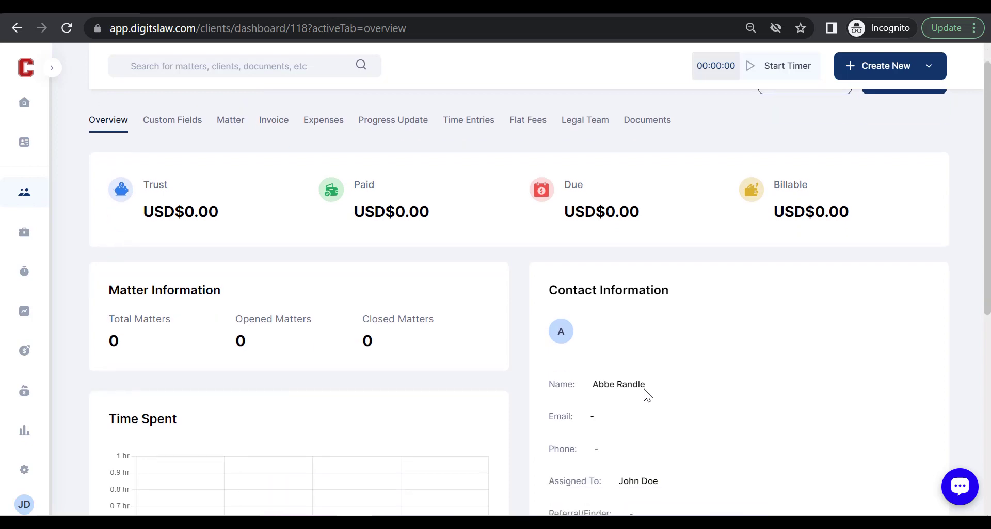
pyautogui.scroll(1, 646, 392)
pyautogui.scroll(-1, 282, 377)
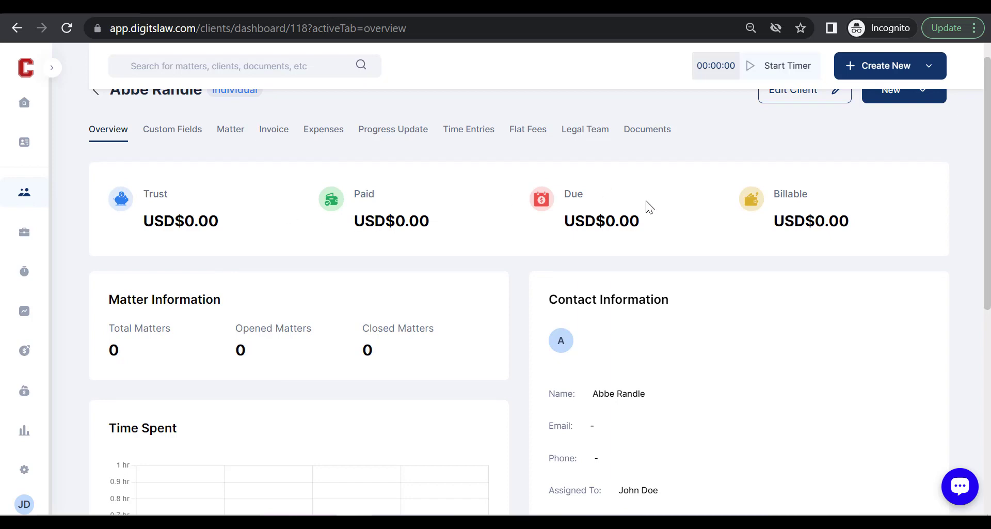
pyautogui.scroll(-3, 819, 275)
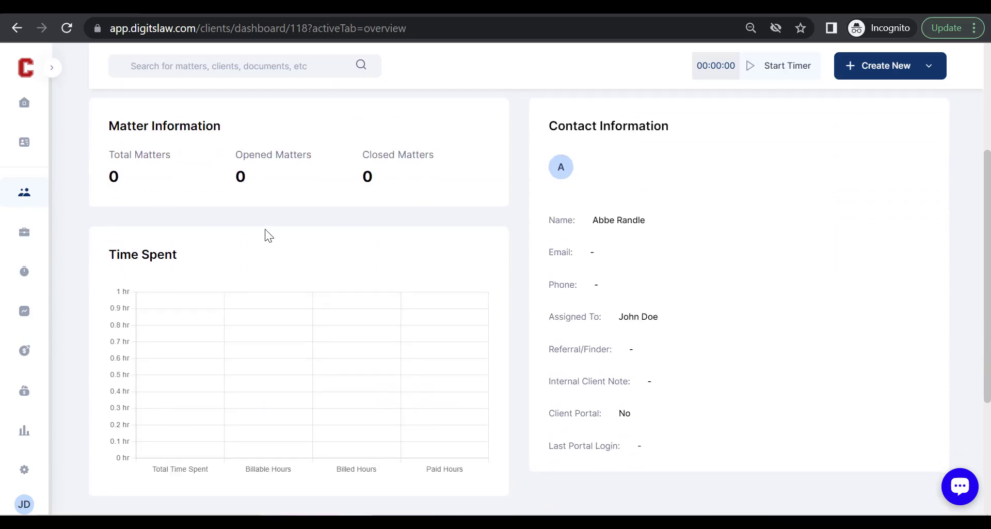
pyautogui.scroll(-1, 345, 264)
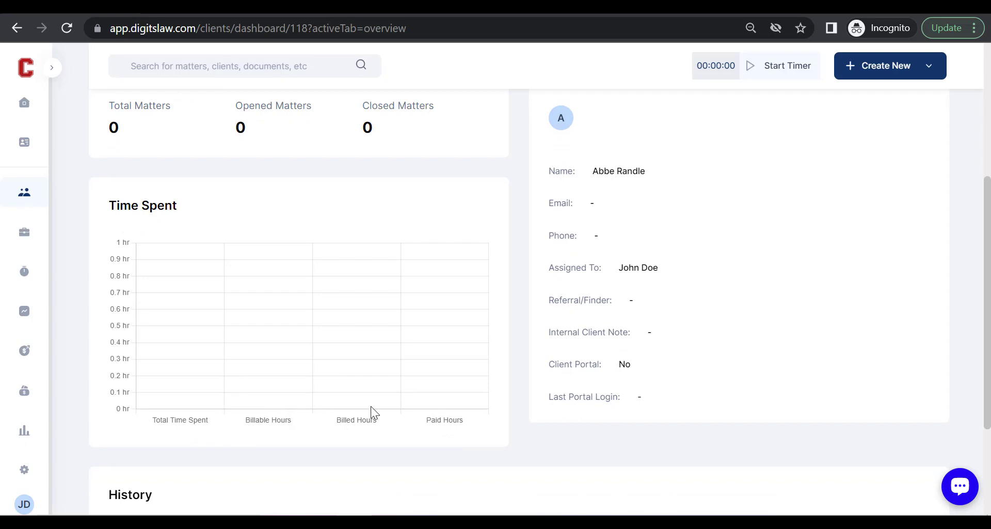
pyautogui.scroll(-1, 444, 412)
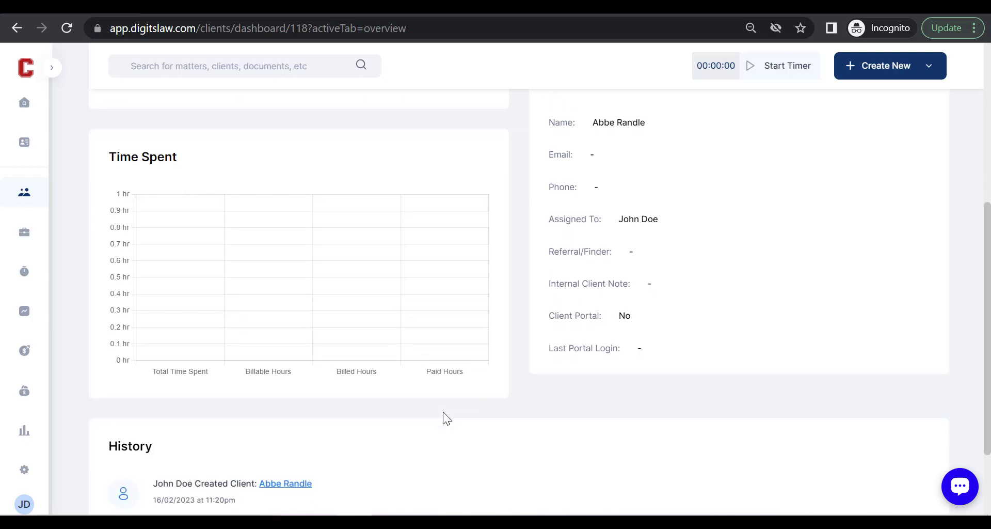
pyautogui.scroll(-1, 443, 411)
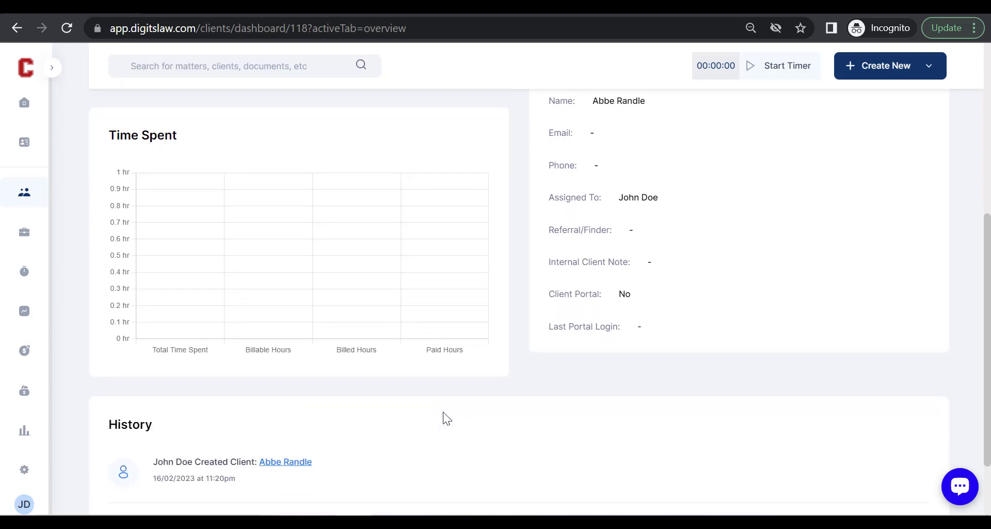
pyautogui.scroll(-2, 443, 412)
pyautogui.scroll(7, 443, 412)
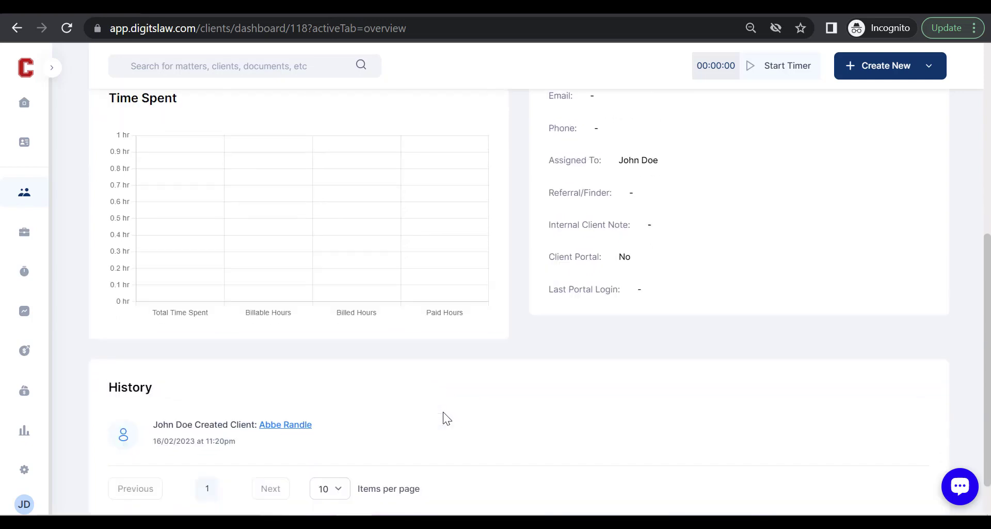
pyautogui.scroll(1, 443, 412)
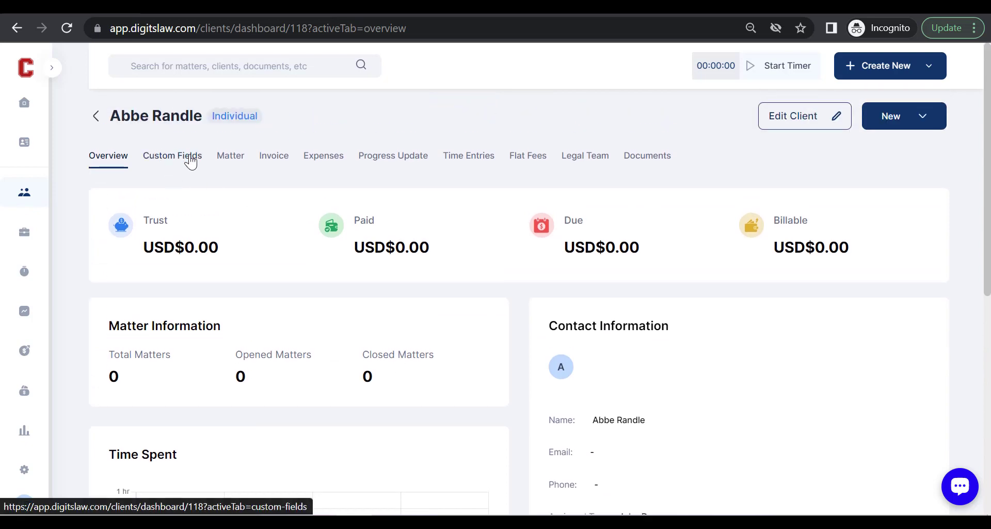
# View the Custom Fields, Matter, Invoice, Expenses, Progress Update, Time Entries, Flat Fees, Legal Team and Documents tabs in turn.
pyautogui.click(184, 163)
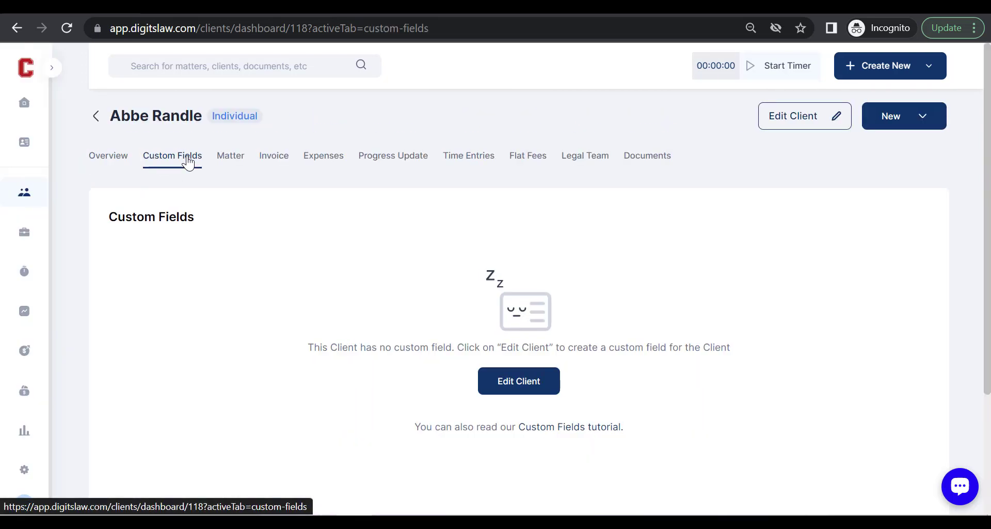
pyautogui.click(236, 163)
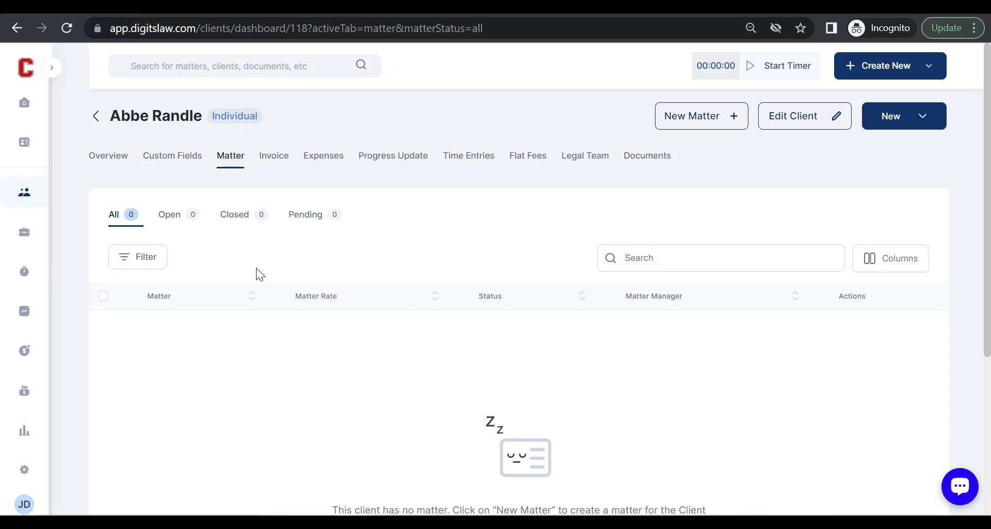
pyautogui.click(274, 158)
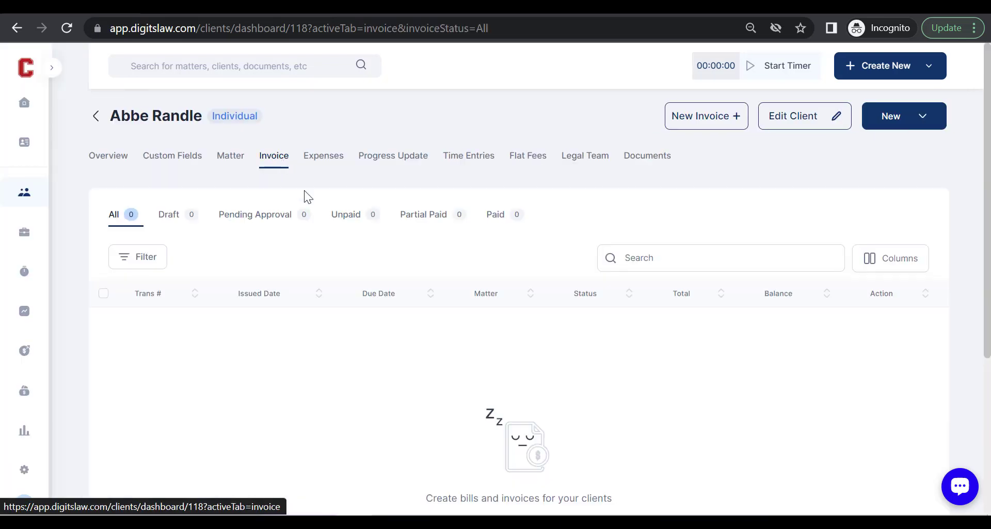
pyautogui.click(337, 164)
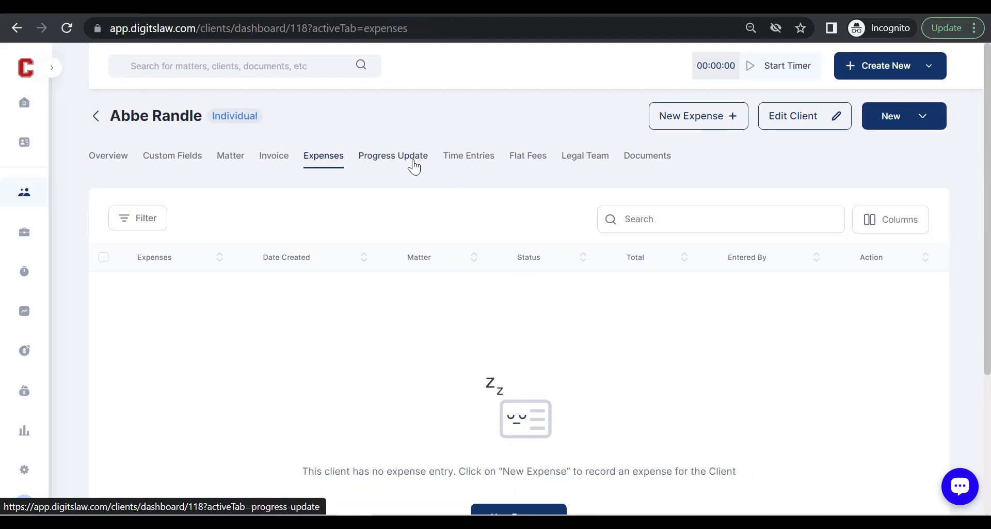
pyautogui.click(408, 164)
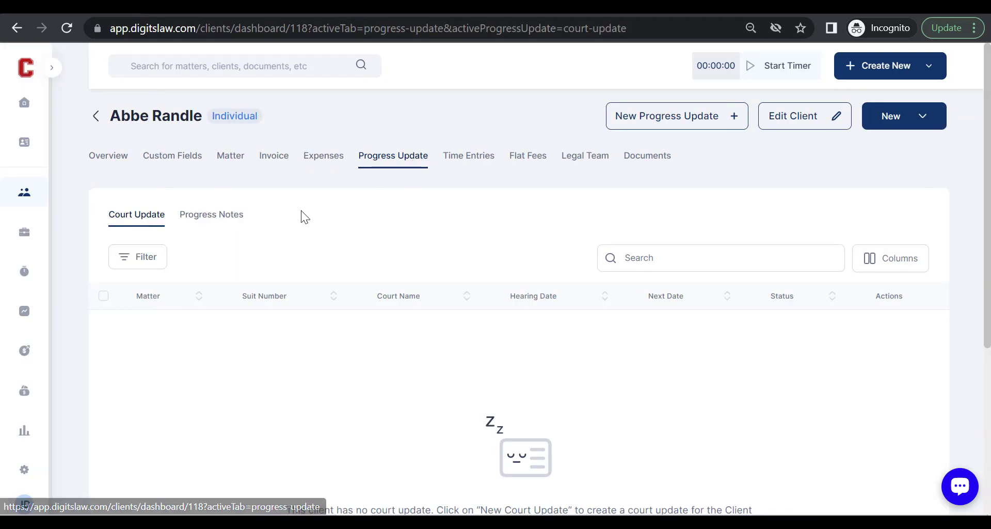
pyautogui.click(486, 168)
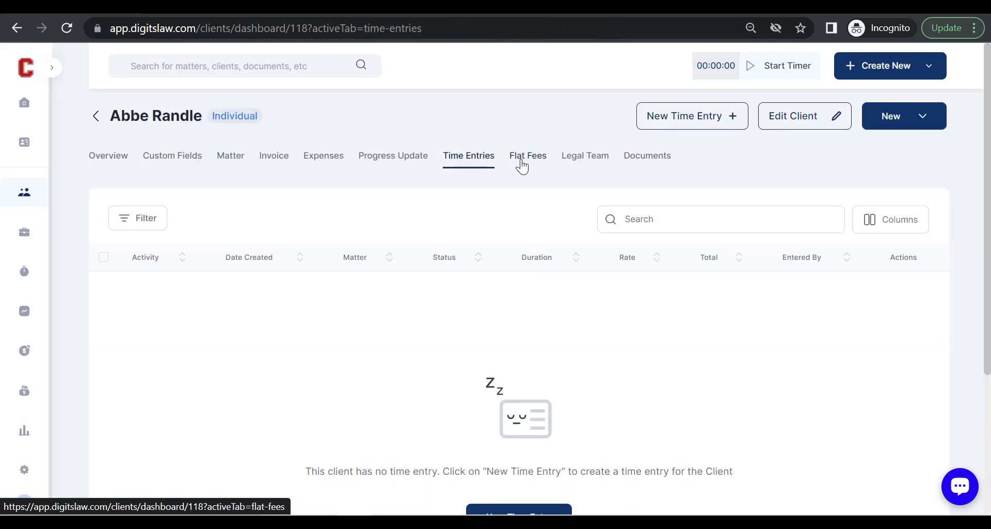
pyautogui.click(522, 166)
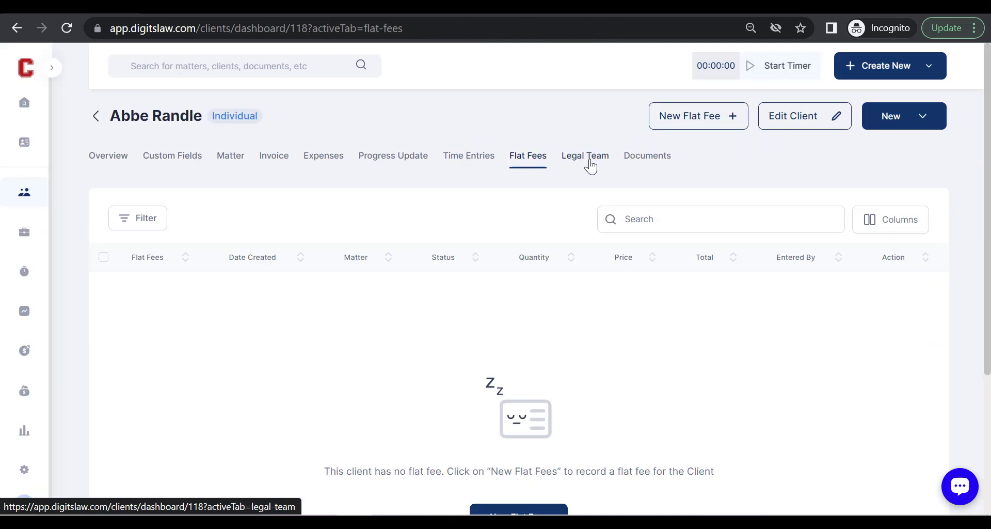
pyautogui.click(590, 166)
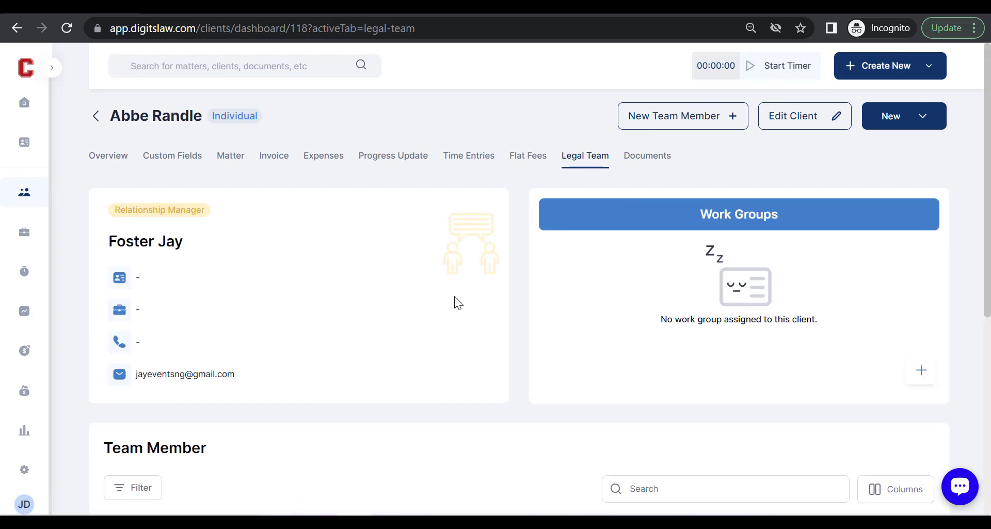
pyautogui.click(645, 162)
pyautogui.scroll(-2, 516, 328)
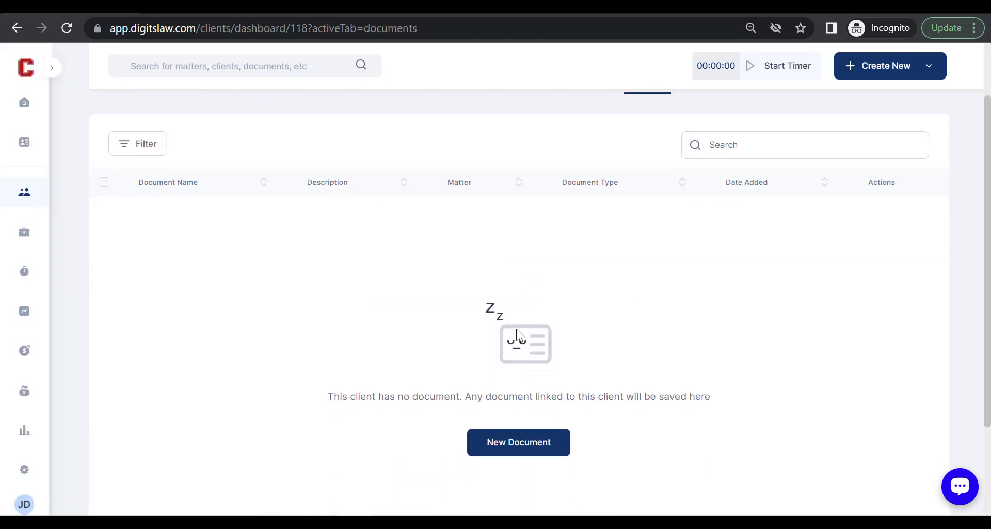
pyautogui.scroll(2, 622, 277)
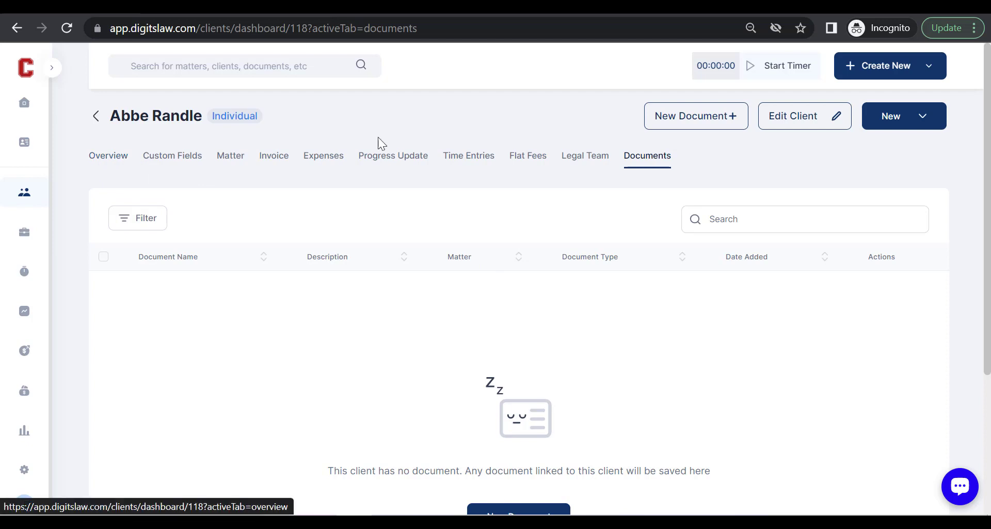
# Show the client's New menu offering Matter, Progress Update, Invoice, Time Entry, Expense, Documents and Relationship.
pyautogui.click(915, 123)
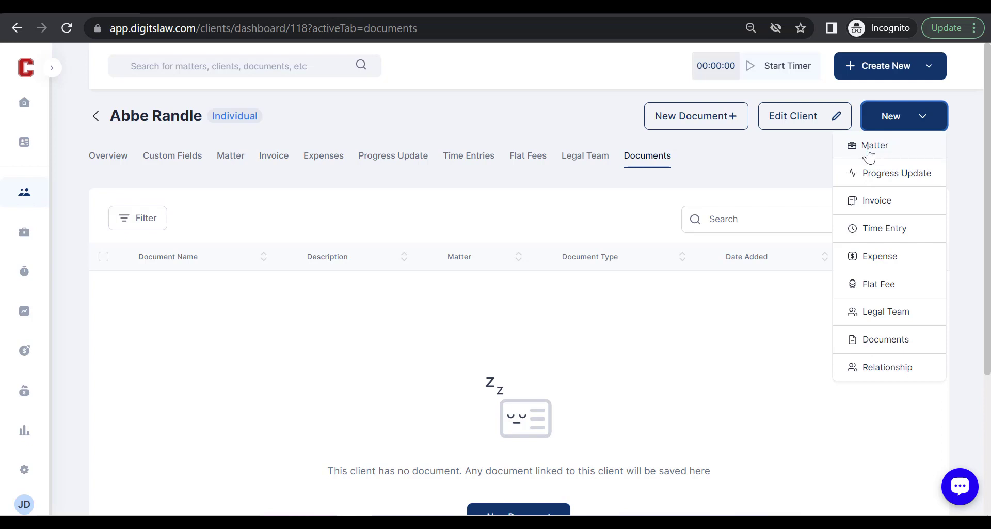
pyautogui.click(872, 145)
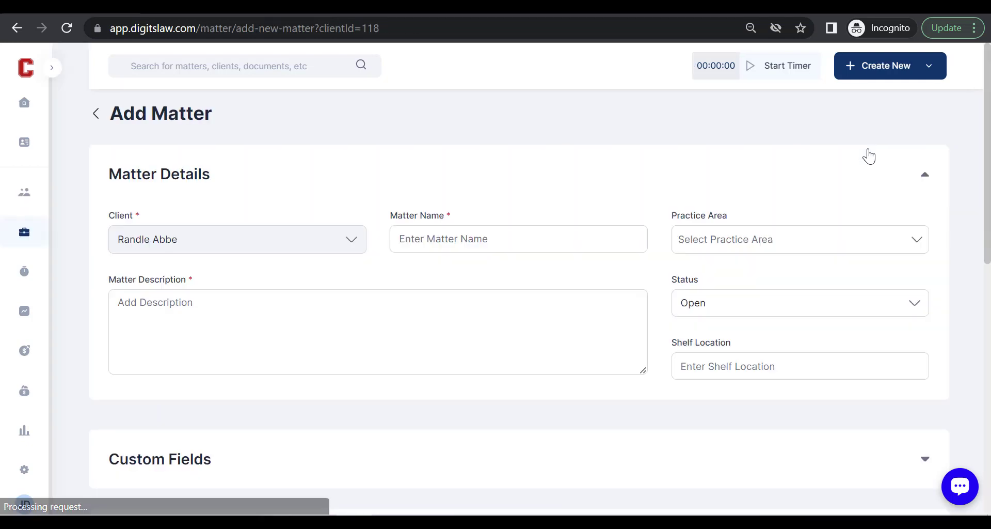
pyautogui.scroll(-1, 514, 255)
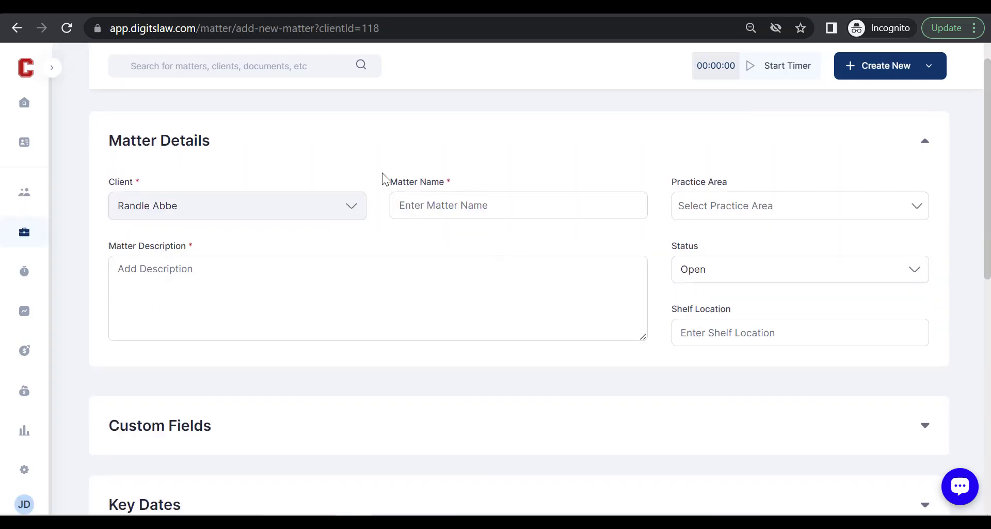
pyautogui.scroll(-1, 403, 191)
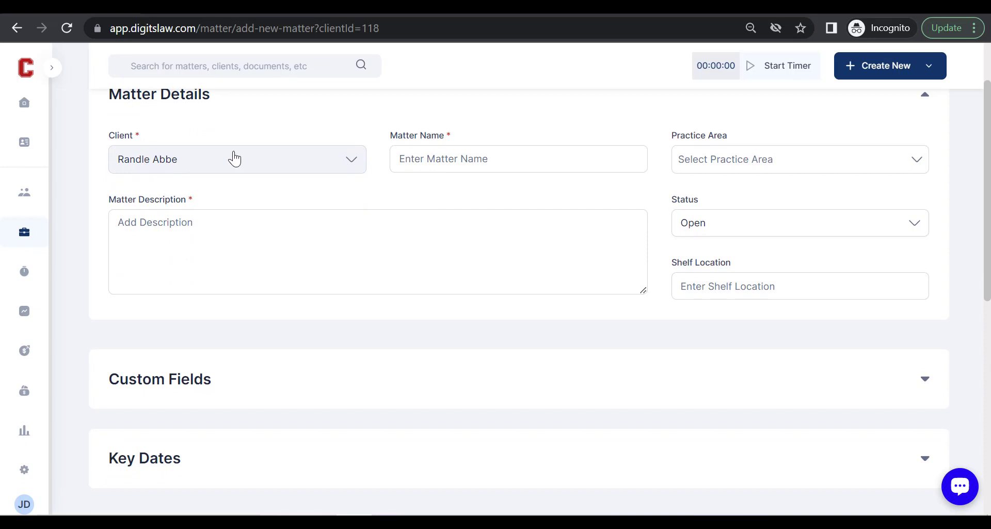
pyautogui.click(415, 163)
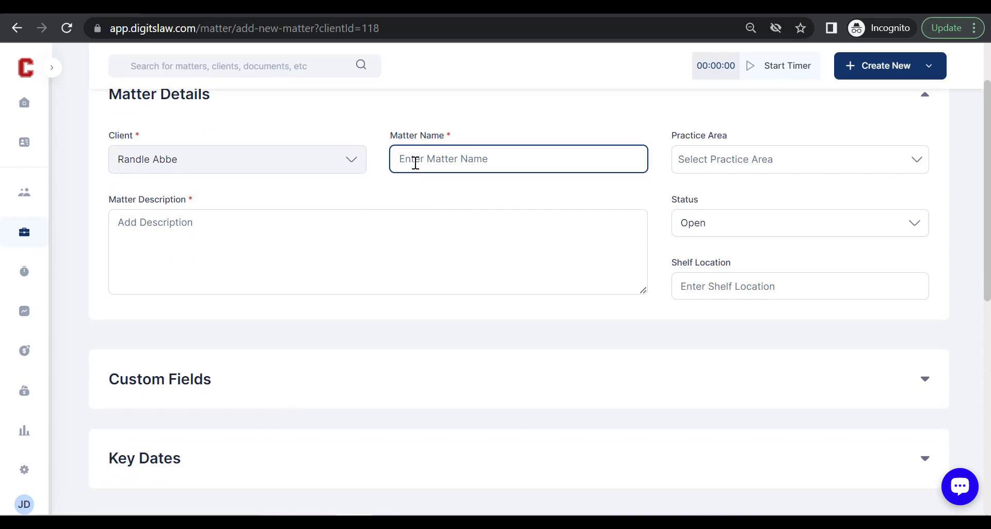
pyautogui.scroll(2, 454, 250)
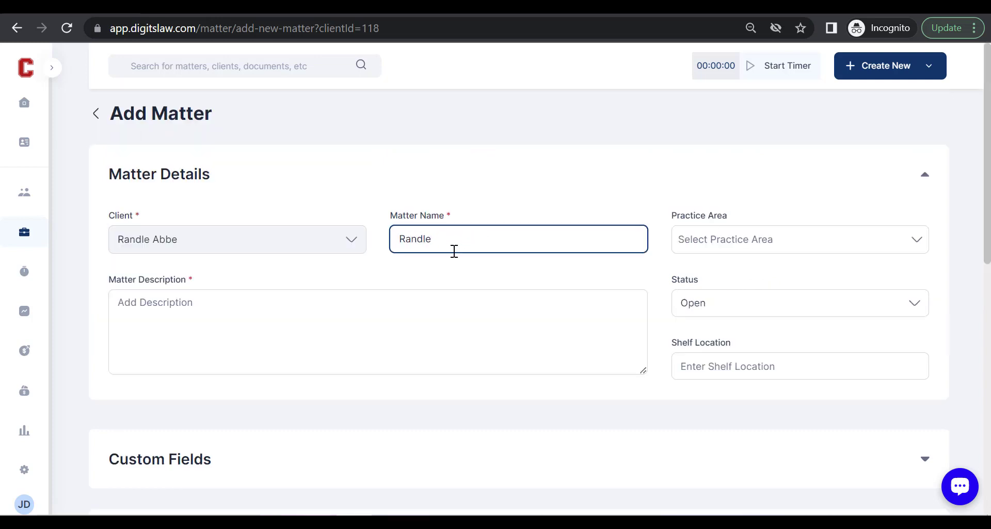
pyautogui.scroll(-2, 743, 166)
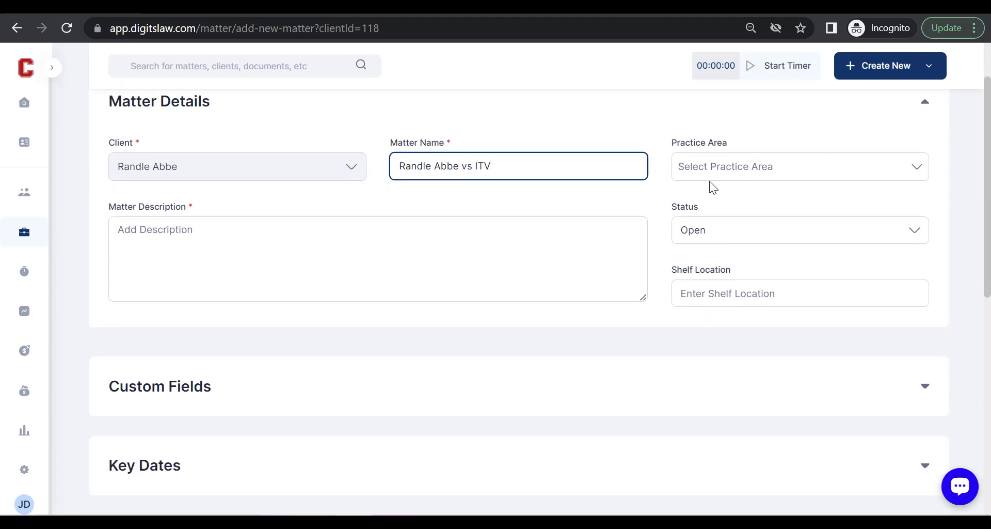
pyautogui.scroll(2, 708, 198)
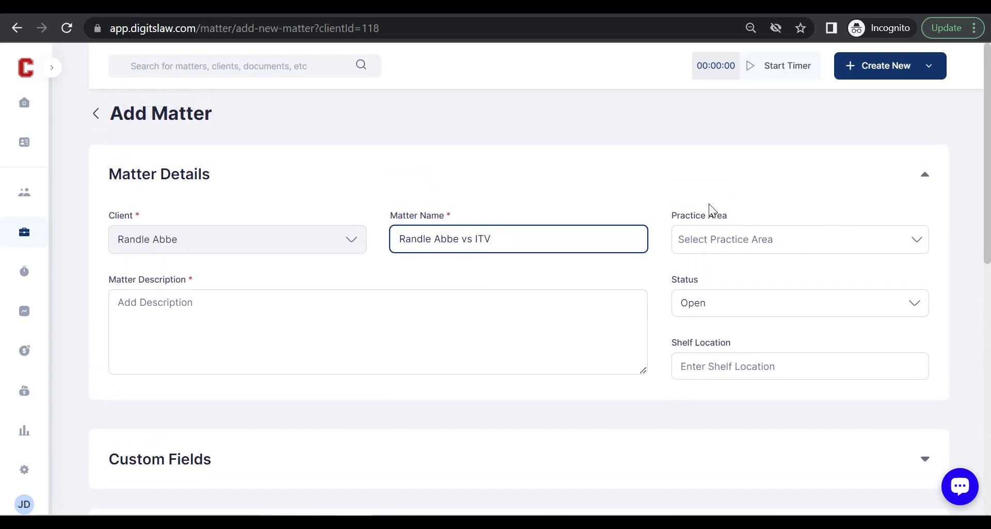
pyautogui.click(751, 240)
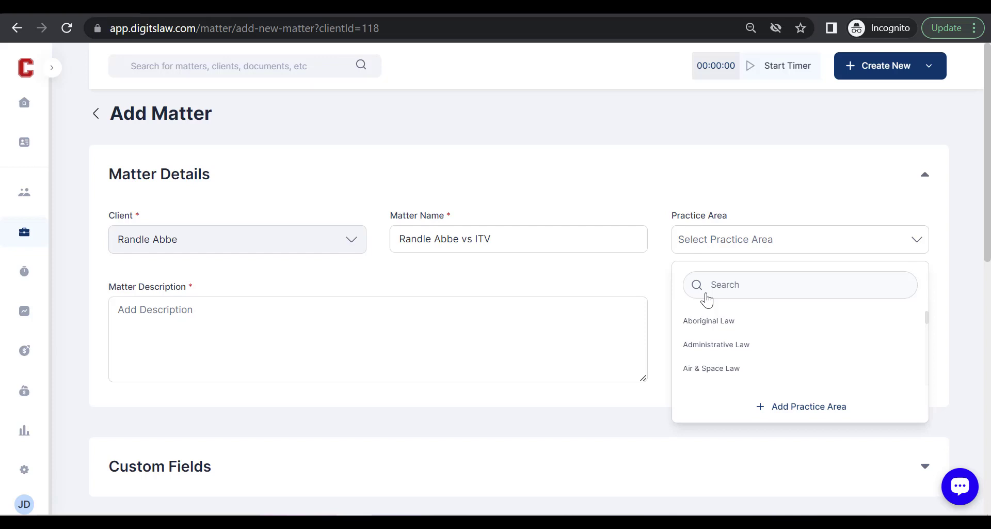
# Leave the description empty and expand Key Dates, showing the 16/02/2023 open date.
pyautogui.click(544, 338)
pyautogui.scroll(-1, 544, 338)
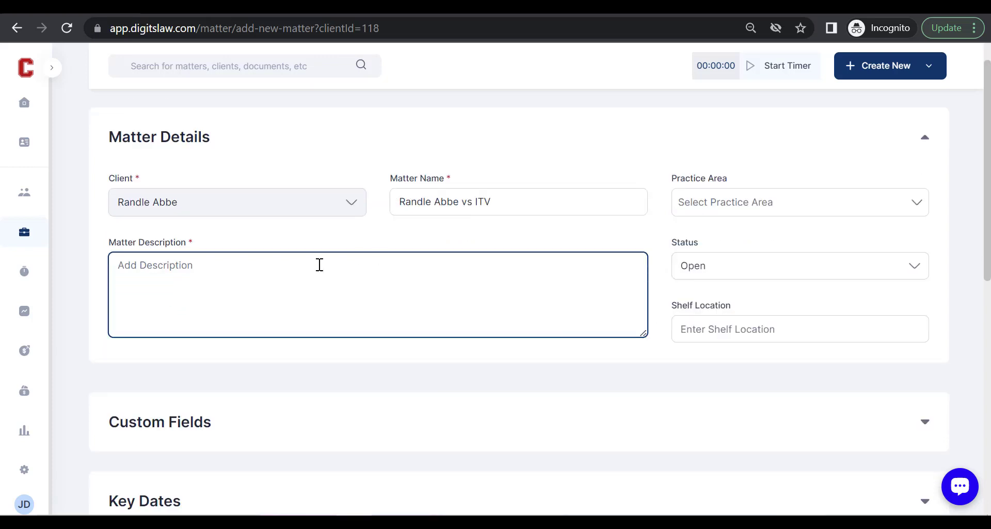
pyautogui.scroll(-2, 498, 331)
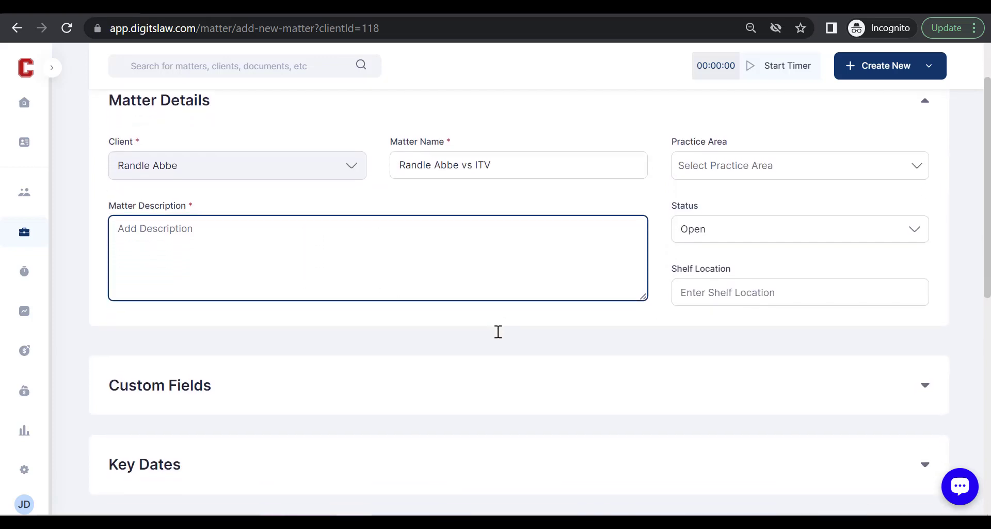
pyautogui.scroll(-2, 498, 331)
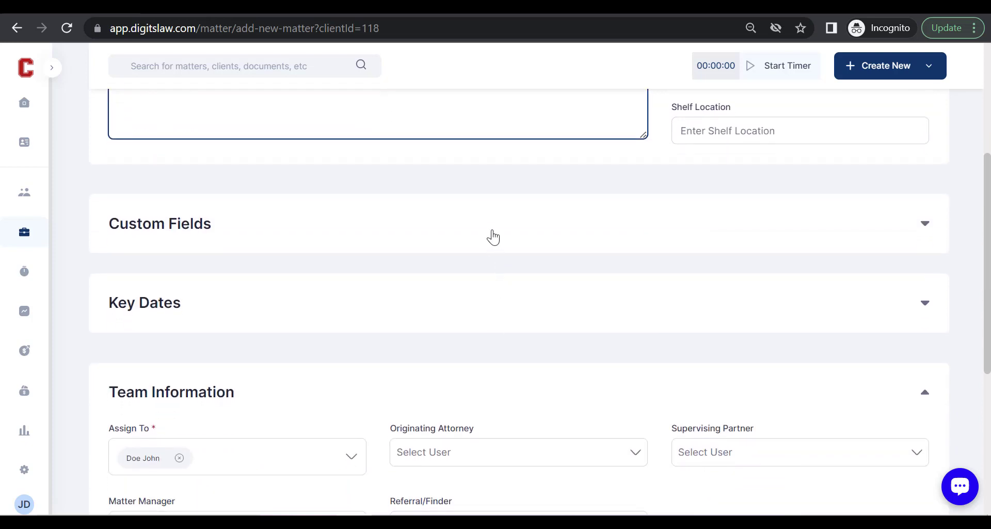
pyautogui.click(502, 305)
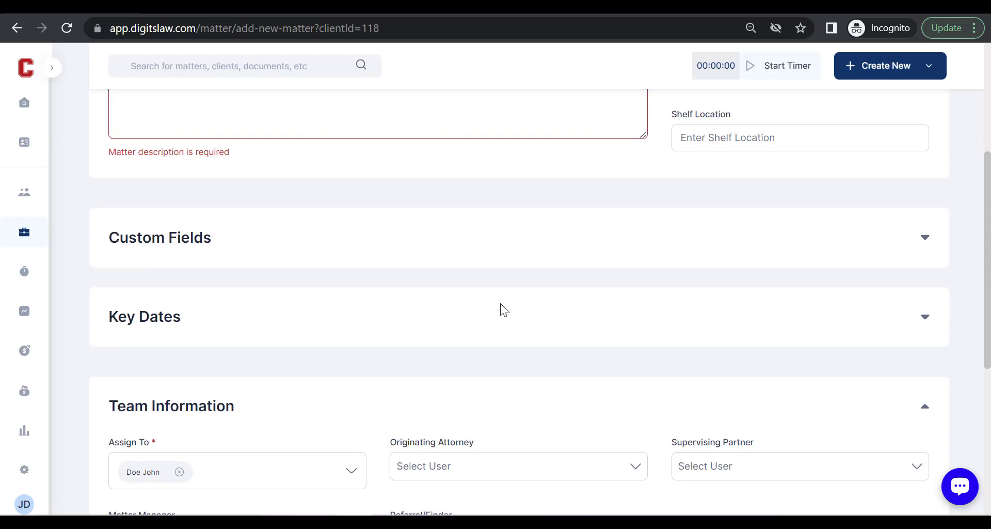
pyautogui.scroll(-1, 502, 305)
pyautogui.click(501, 306)
pyautogui.scroll(-2, 490, 310)
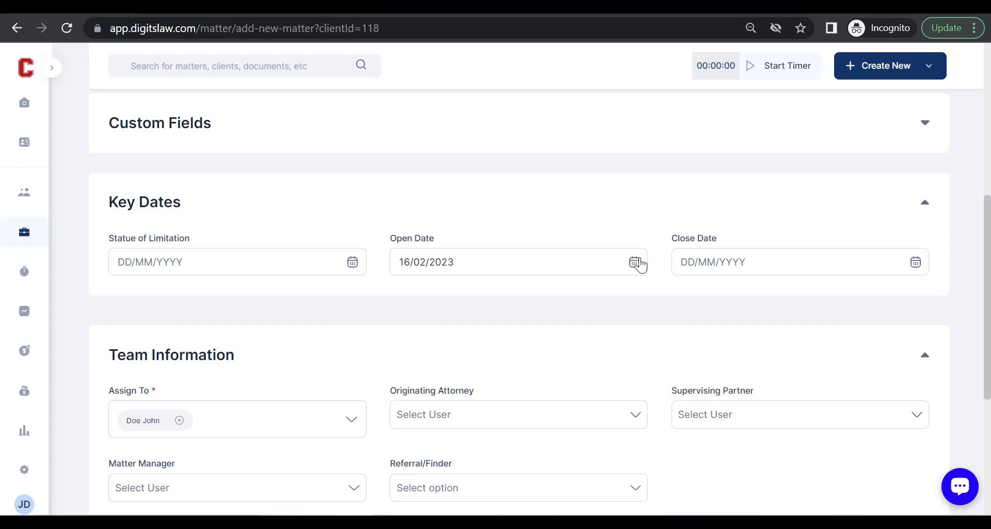
pyautogui.scroll(-2, 656, 333)
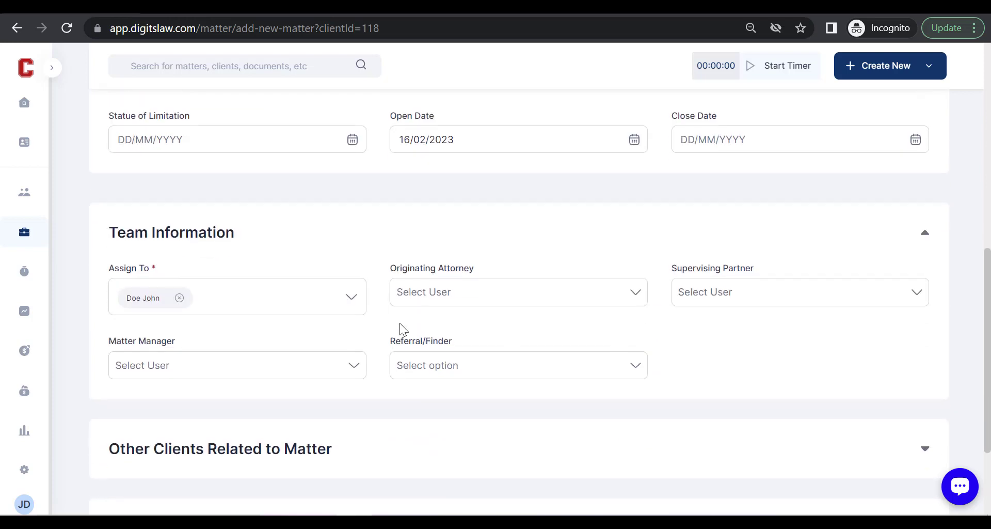
pyautogui.scroll(-3, 402, 328)
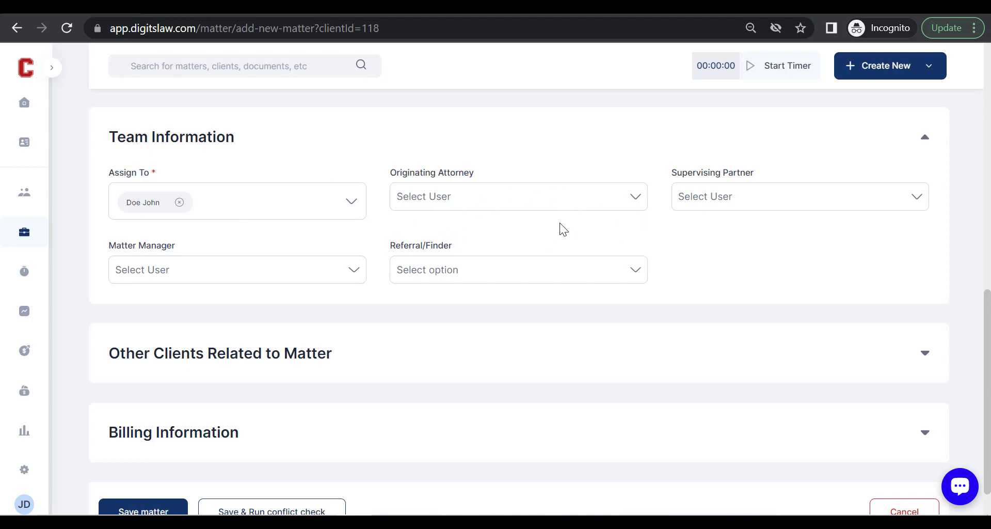
pyautogui.scroll(-1, 506, 273)
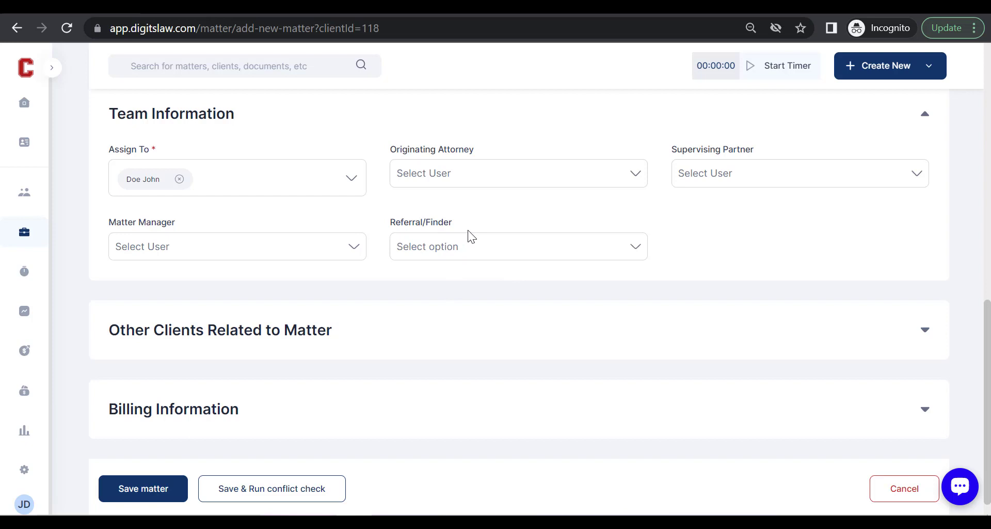
pyautogui.scroll(-1, 438, 269)
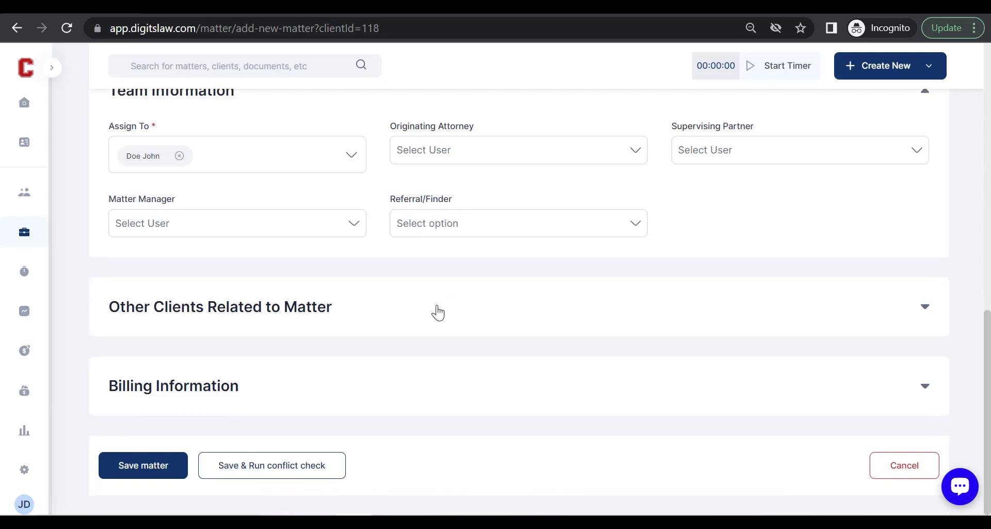
# Reveal the section's single empty associated-client entry and its relationship fields.
pyautogui.click(437, 307)
pyautogui.scroll(-3, 436, 311)
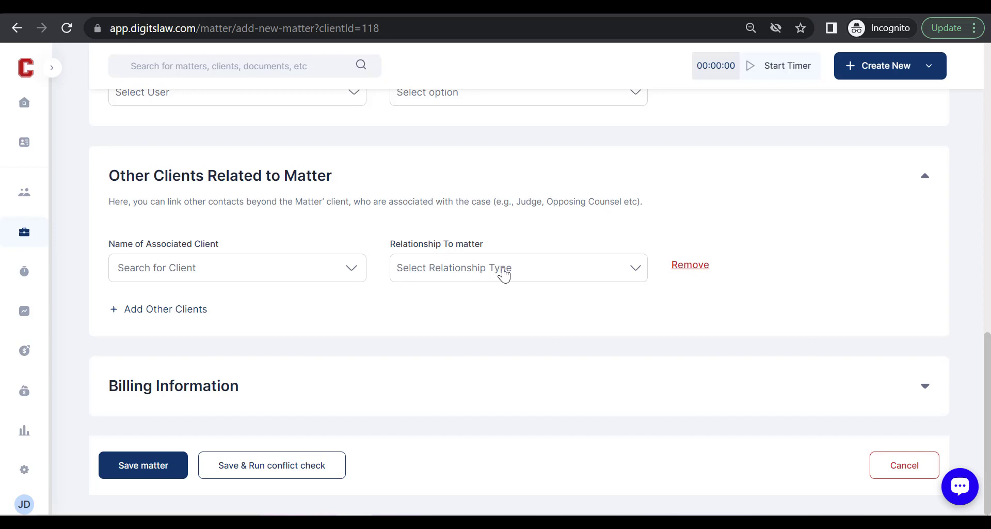
# Expand Billing Information and review the Matter Rate options, keeping User Hourly Rate.
pyautogui.click(471, 385)
pyautogui.scroll(-2, 295, 368)
pyautogui.click(303, 369)
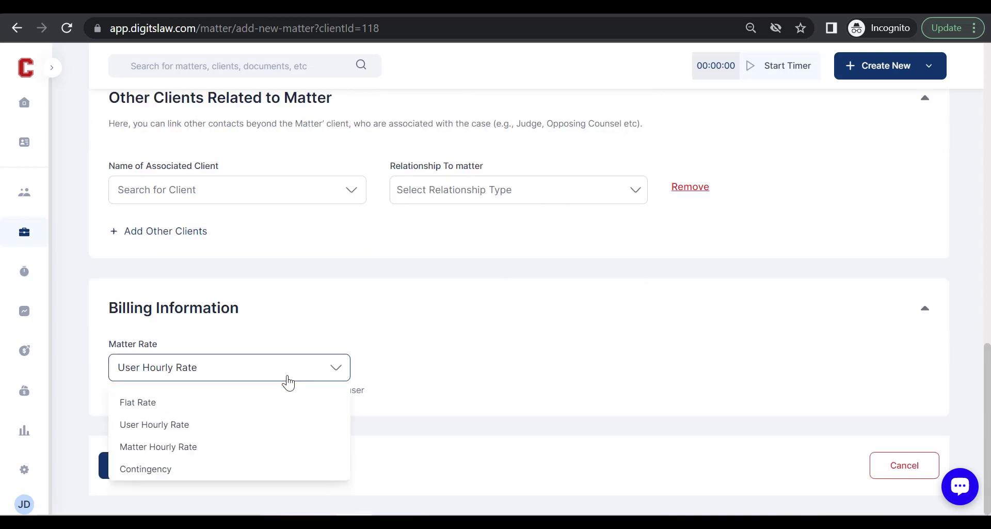
pyautogui.click(255, 422)
pyautogui.click(222, 374)
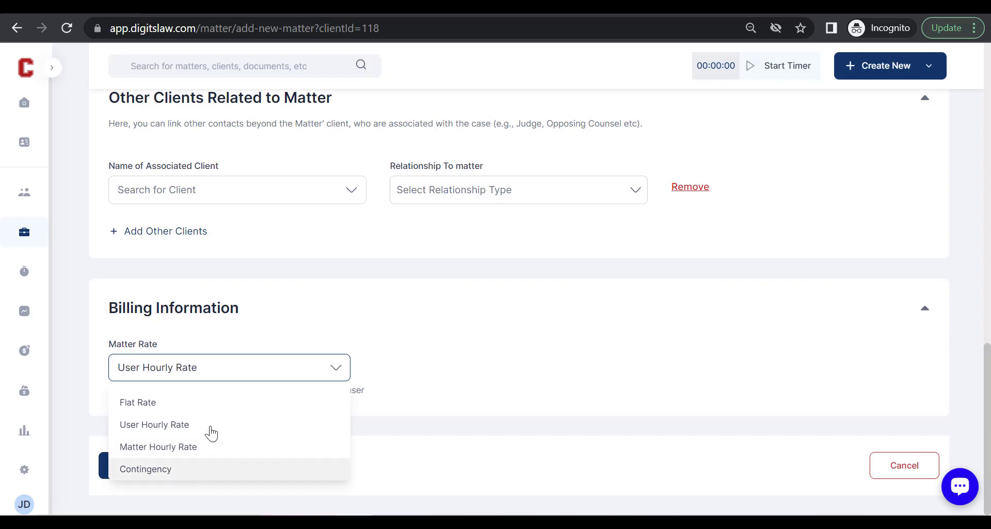
pyautogui.click(404, 333)
# Type the matter description 'Case related to labour law disputes with IT', fixing typos along the way.
pyautogui.scroll(10, 404, 333)
pyautogui.scroll(5, 405, 333)
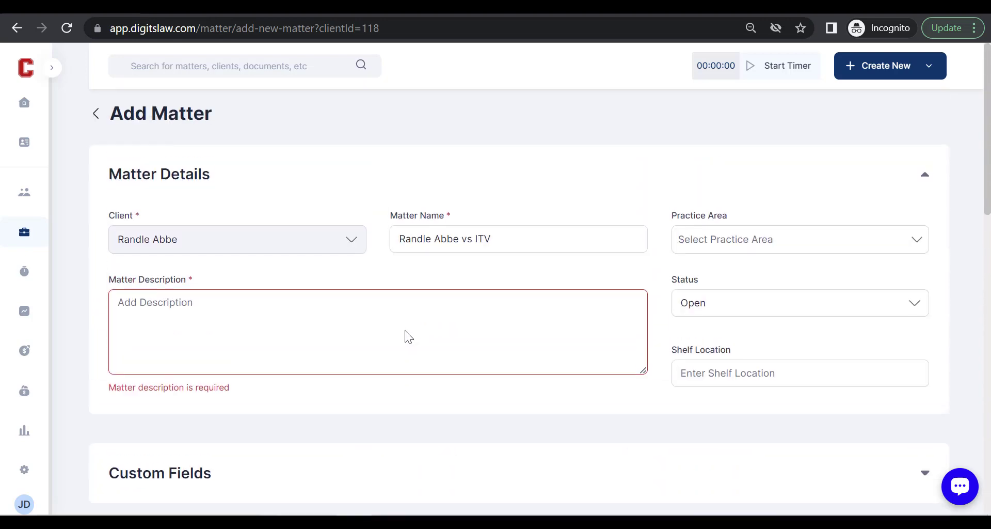
pyautogui.scroll(-1, 568, 336)
pyautogui.scroll(1, 563, 360)
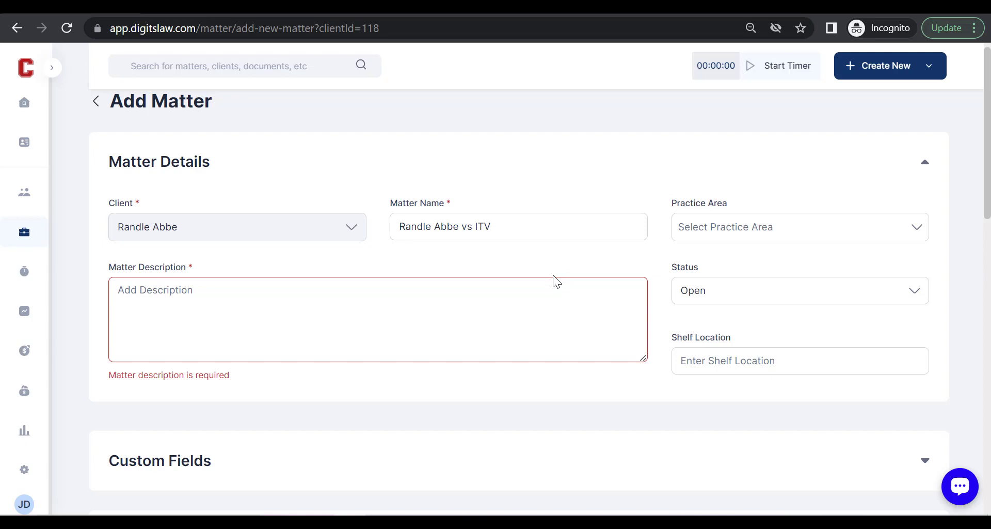
pyautogui.click(528, 294)
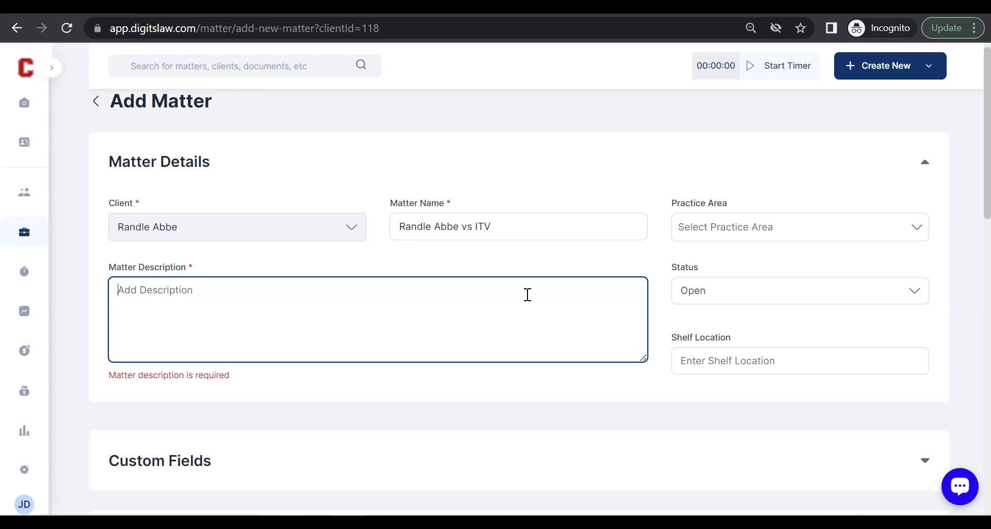
pyautogui.write('Case rela')
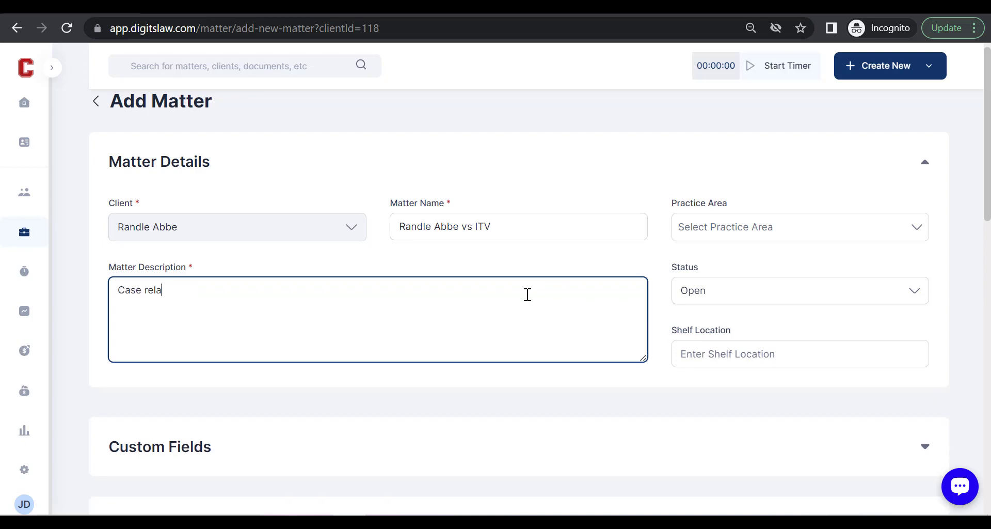
pyautogui.write('ted to labout')
pyautogui.press('BackSpace')
pyautogui.write('r law')
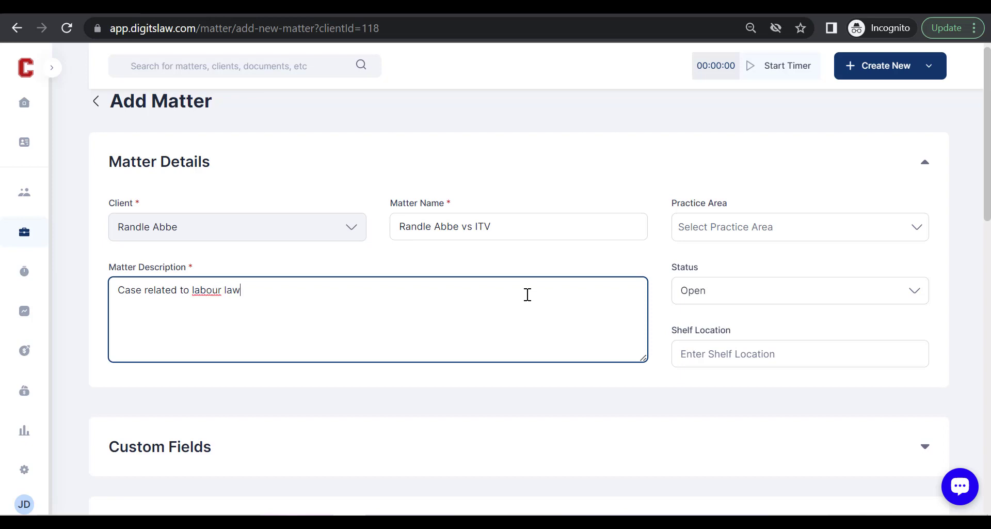
pyautogui.write(' disputes with ITB')
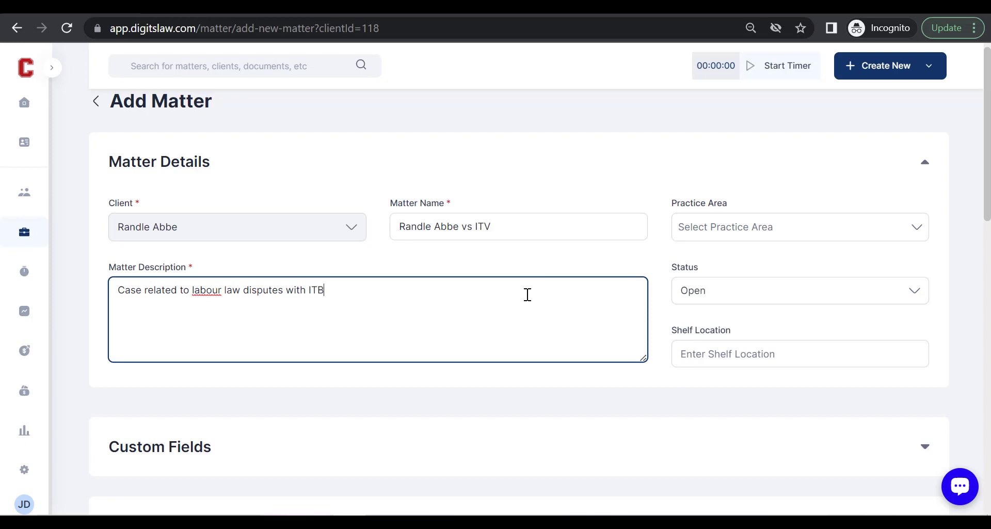
pyautogui.press('BackSpace')
# Finish the description with 'ITV' and choose Arbitration as the practice area.
pyautogui.write('V')
pyautogui.click(696, 227)
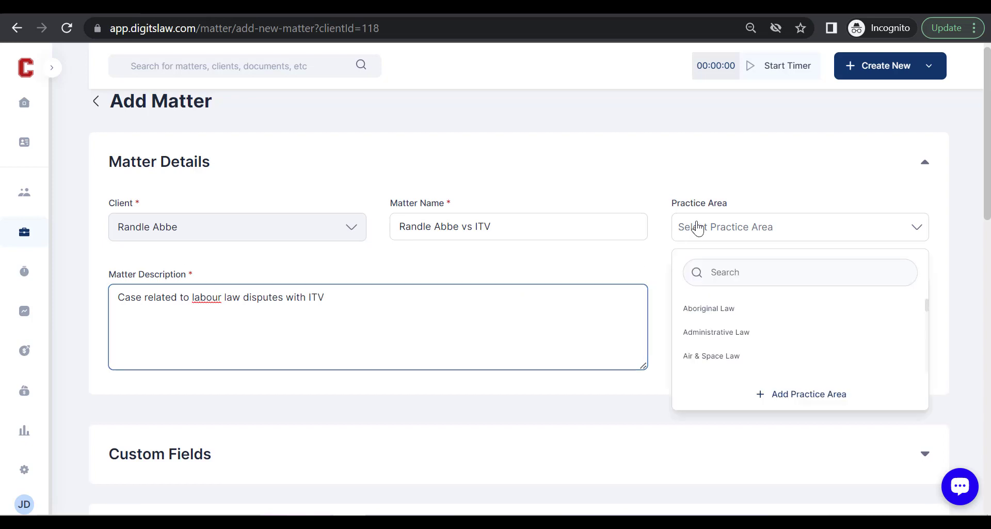
pyautogui.click(706, 285)
pyautogui.click(710, 239)
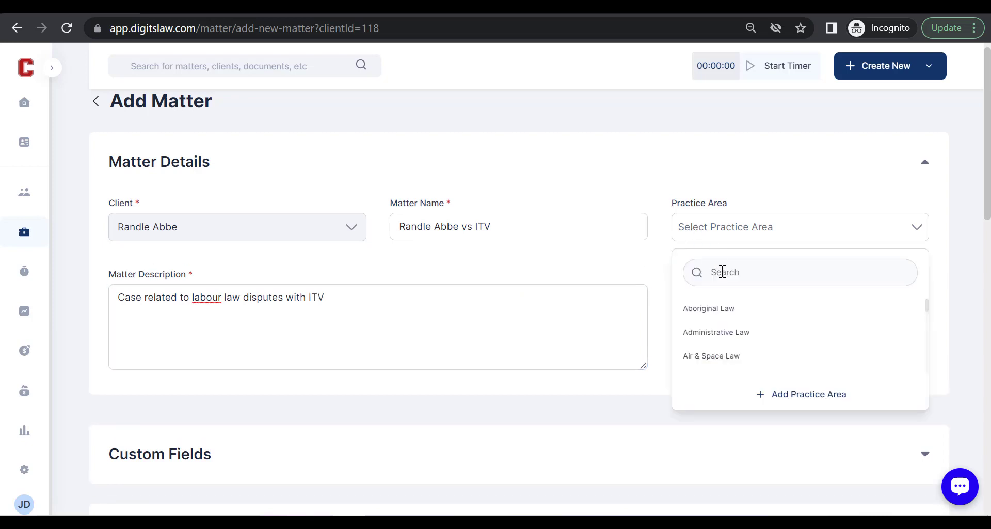
pyautogui.click(725, 279)
pyautogui.write('ase ')
pyautogui.write('r')
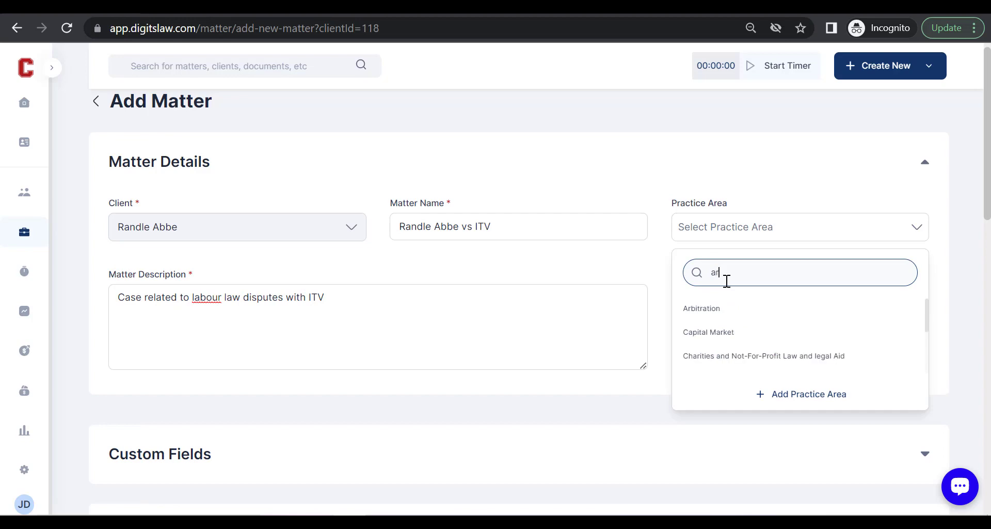
pyautogui.click(743, 309)
pyautogui.scroll(-3, 737, 338)
pyautogui.scroll(-8, 732, 360)
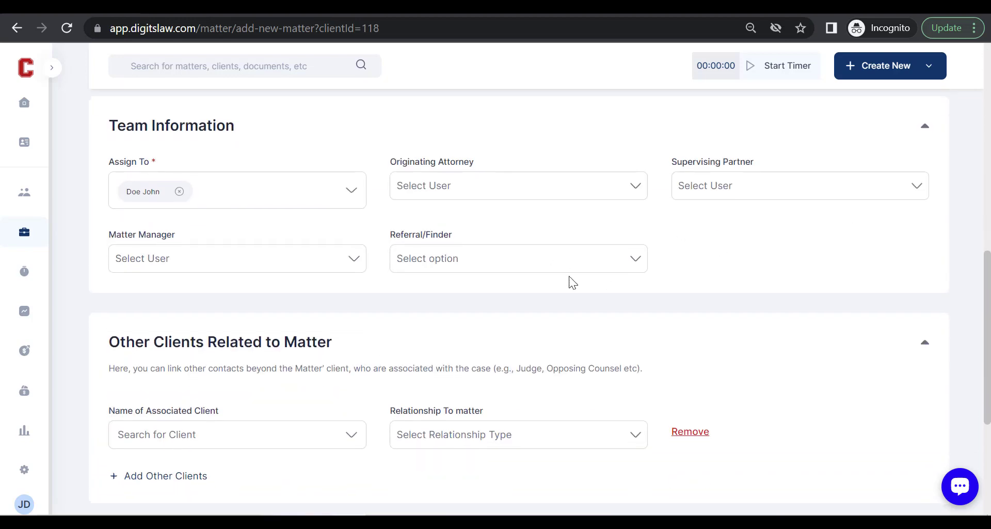
# Make Doe John the matter manager.
pyautogui.scroll(-3, 565, 275)
pyautogui.scroll(2, 565, 276)
pyautogui.click(283, 194)
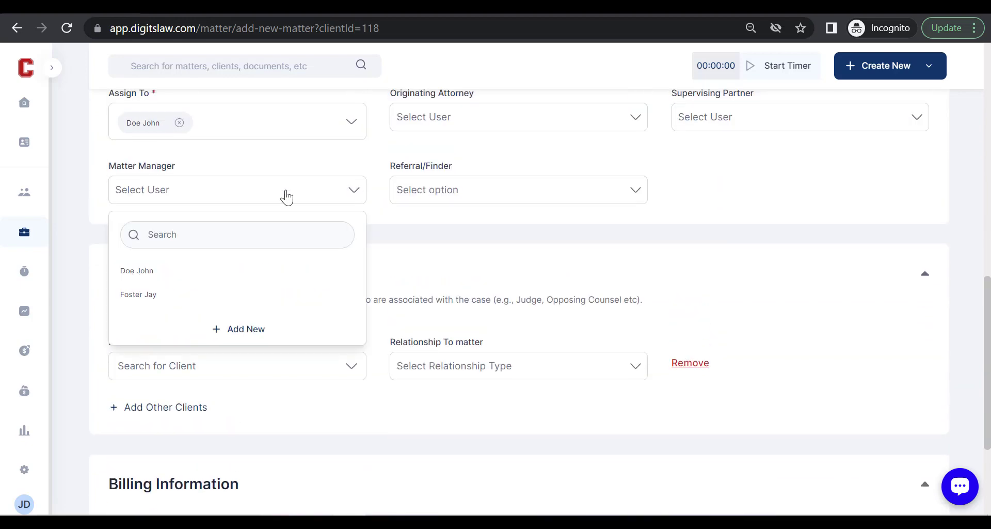
pyautogui.click(243, 279)
# Remove the empty associated-client row and save the new matter.
pyautogui.scroll(-1, 245, 281)
pyautogui.scroll(-3, 245, 281)
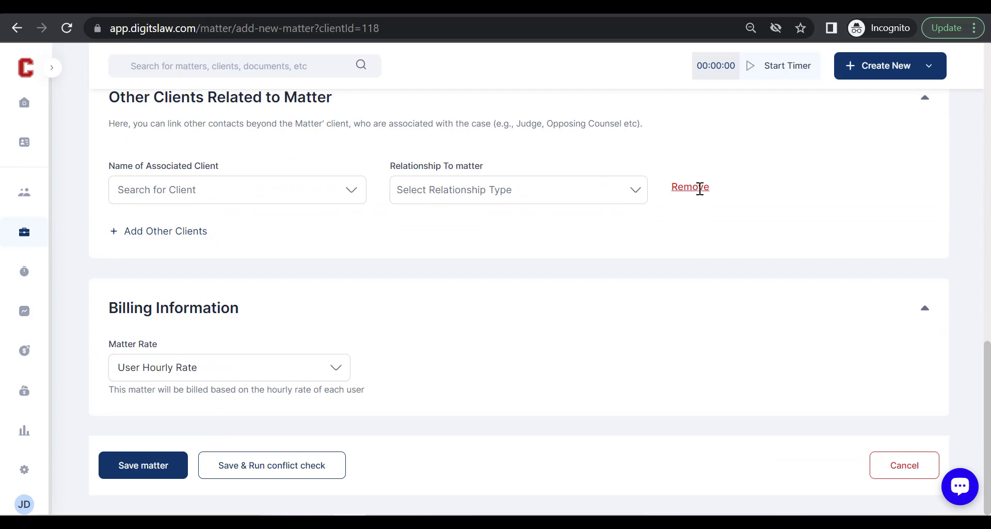
pyautogui.click(700, 187)
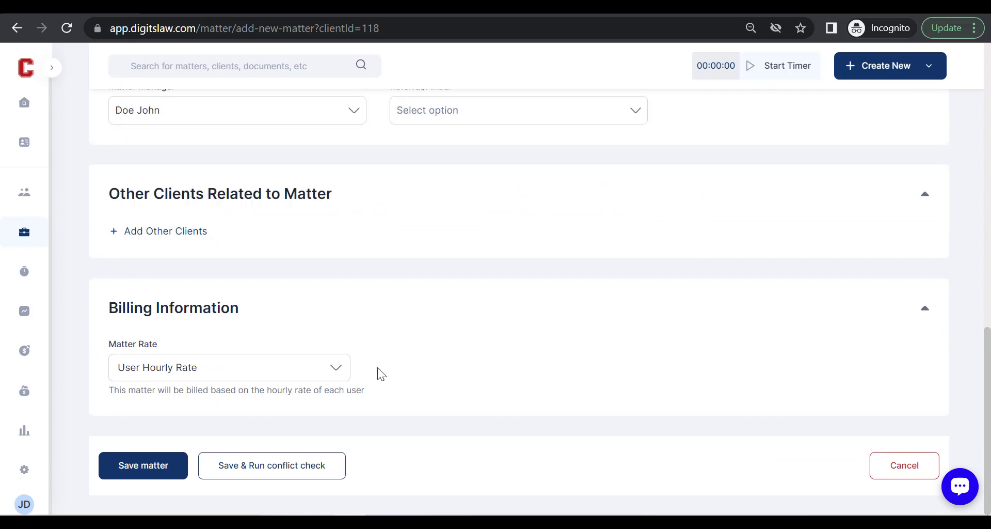
pyautogui.click(149, 467)
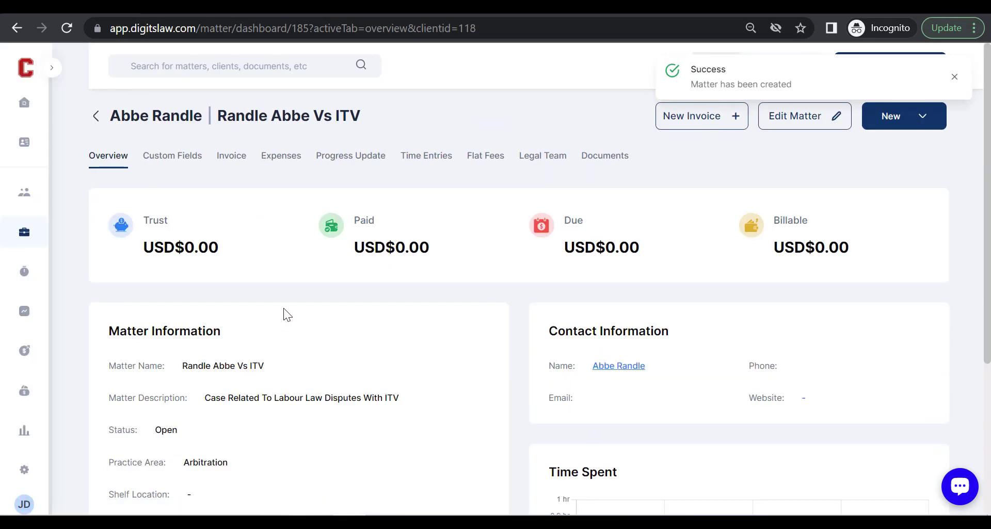
# Scroll through the ITV matter's overview, checking assignee Doe John, opened date 16/2/23 and User Hourly Rate.
pyautogui.scroll(-1, 419, 223)
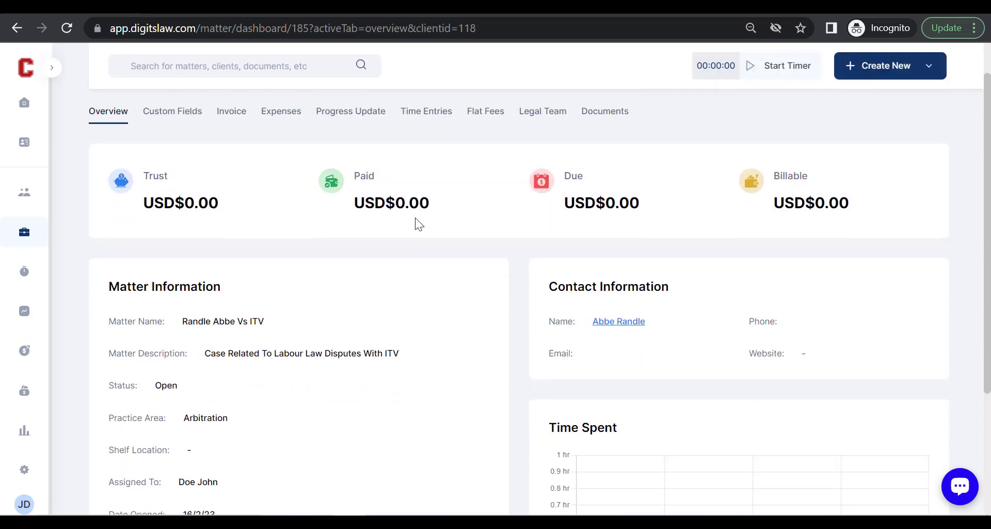
pyautogui.scroll(1, 419, 223)
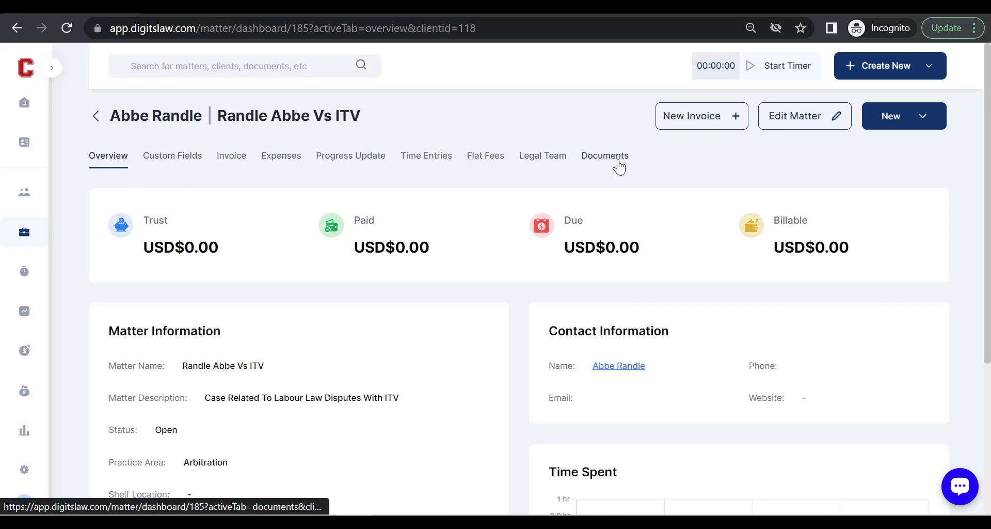
pyautogui.scroll(-1, 302, 267)
pyautogui.scroll(1, 302, 266)
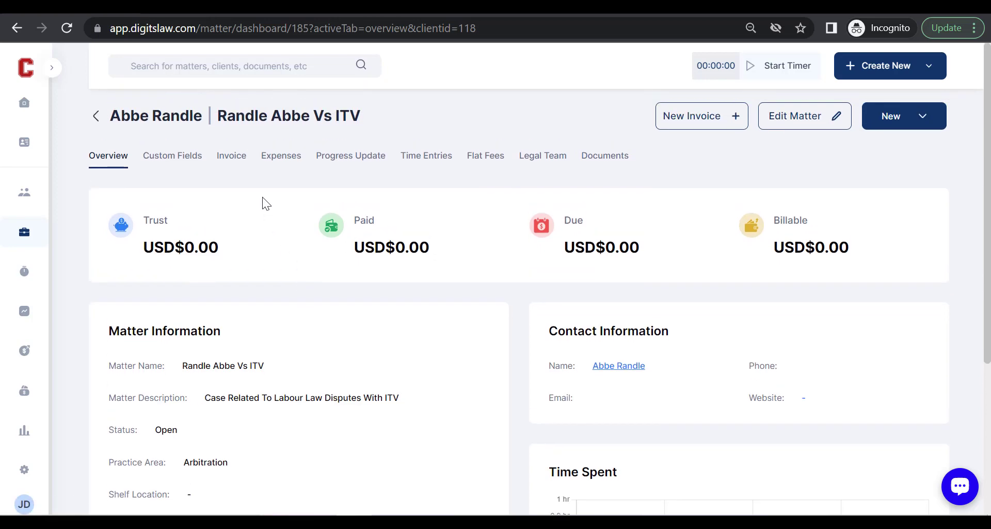
pyautogui.scroll(-4, 276, 222)
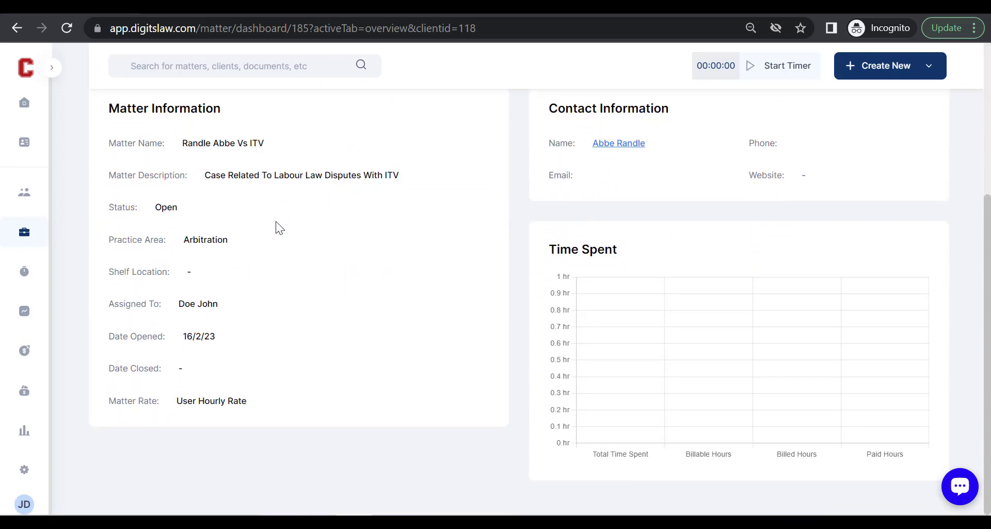
pyautogui.scroll(4, 276, 227)
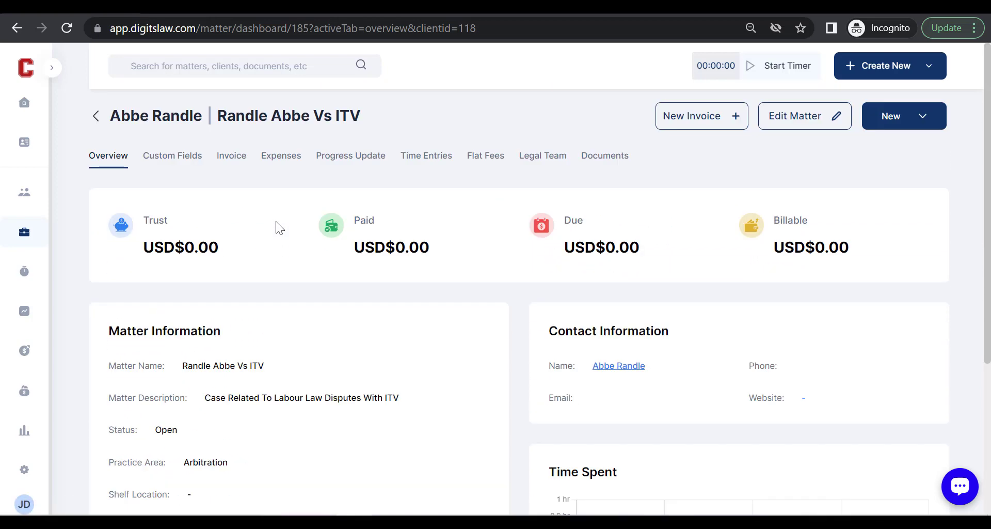
pyautogui.click(95, 116)
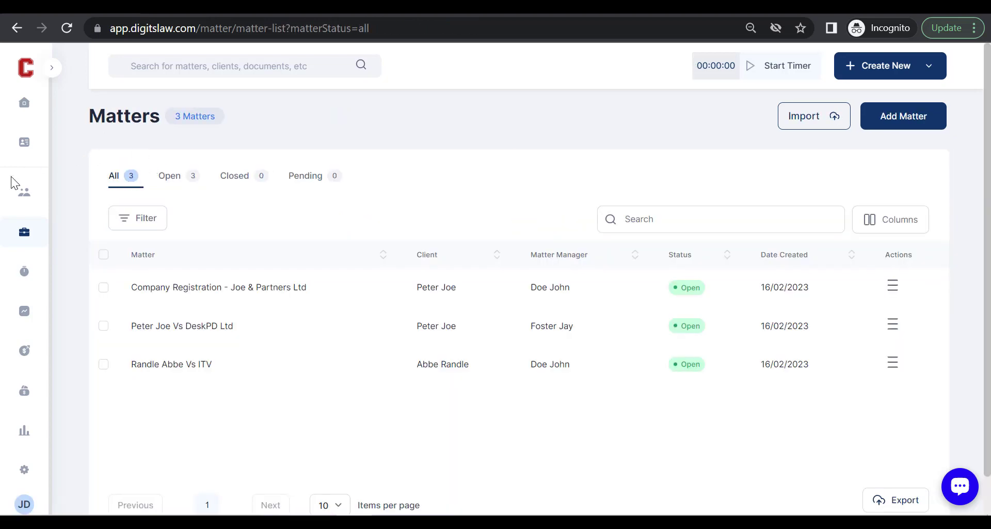
pyautogui.click(52, 67)
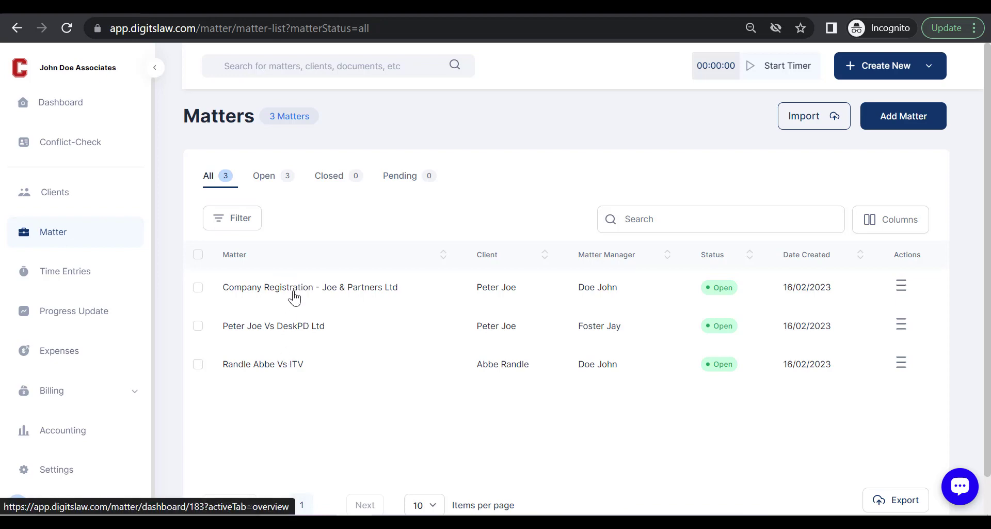
pyautogui.click(155, 72)
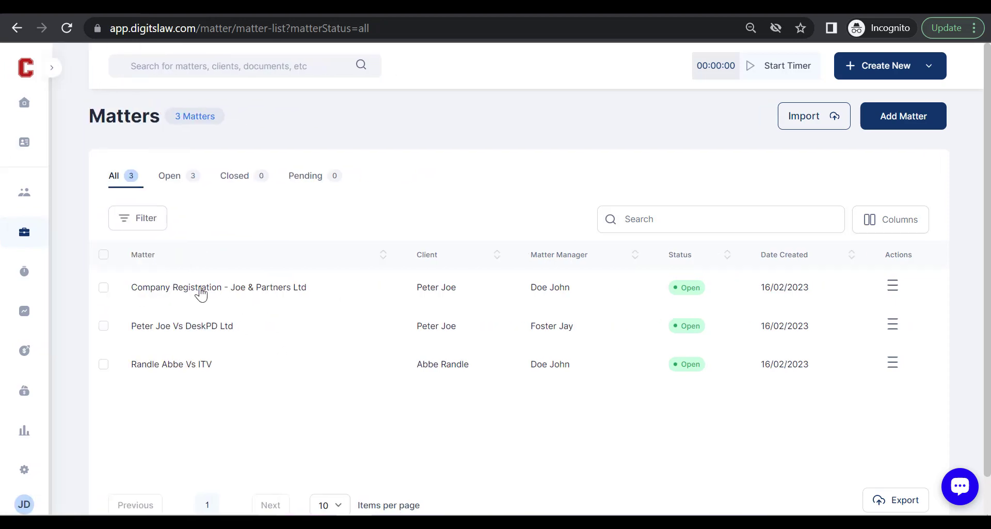
# Open the Company Registration - Joe & Partners Ltd matter and scroll to its Time Spent chart.
pyautogui.click(200, 290)
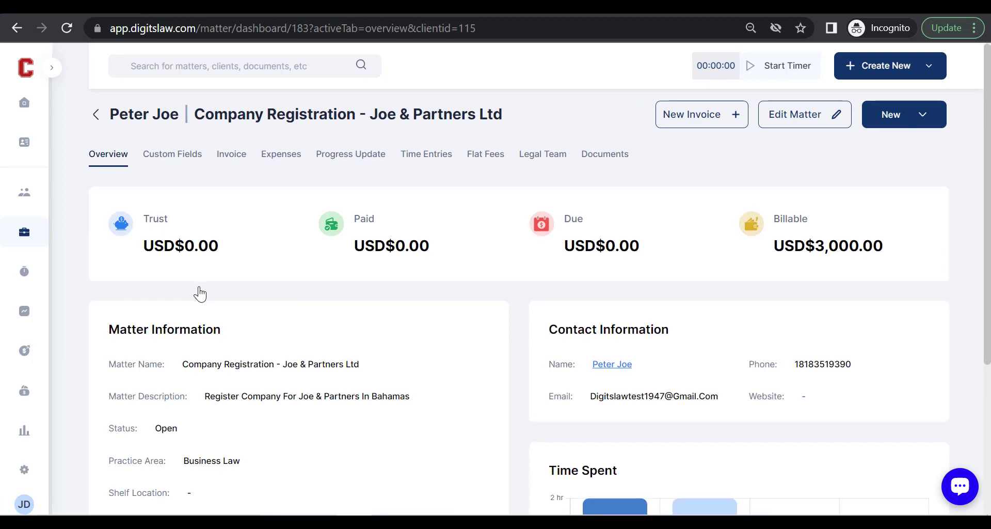
pyautogui.scroll(-1, 198, 290)
pyautogui.scroll(1, 191, 259)
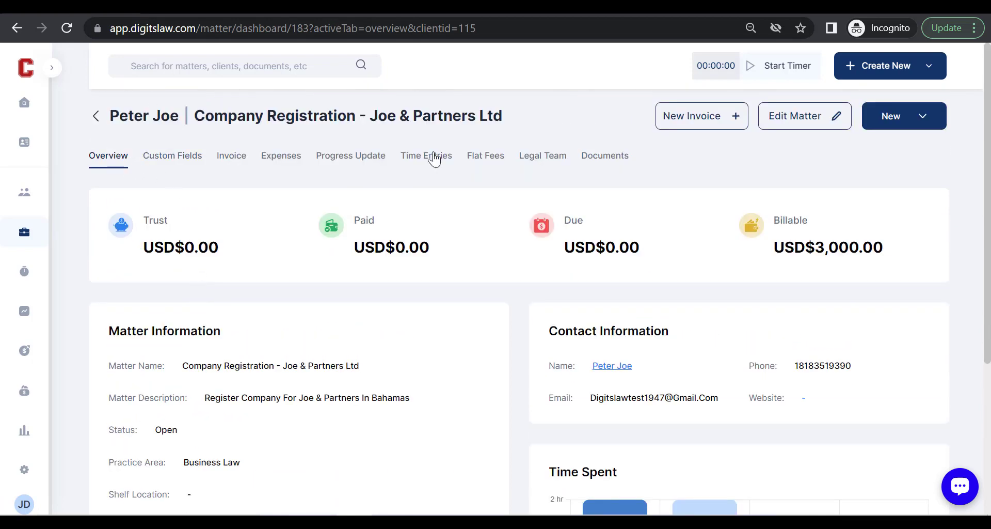
pyautogui.scroll(-3, 442, 243)
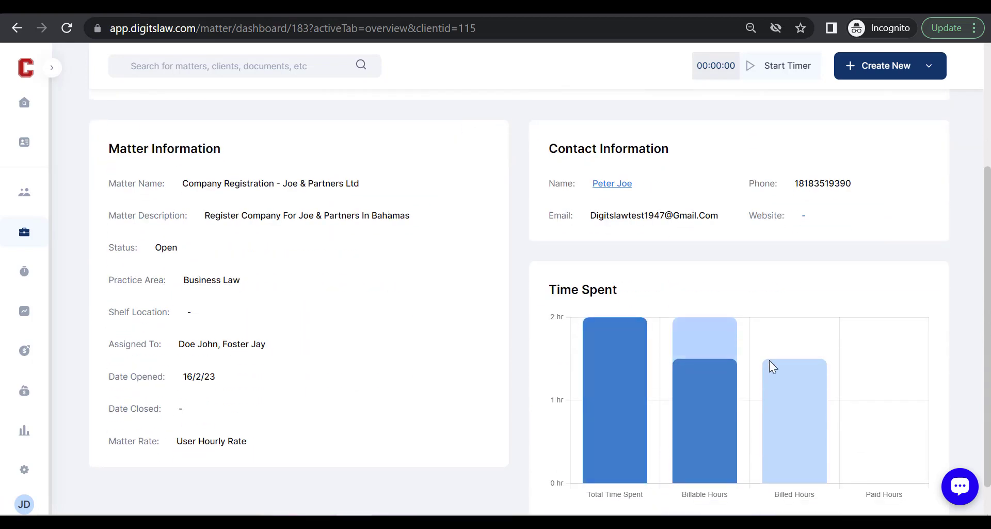
pyautogui.scroll(-1, 764, 372)
pyautogui.moveTo(628, 382)
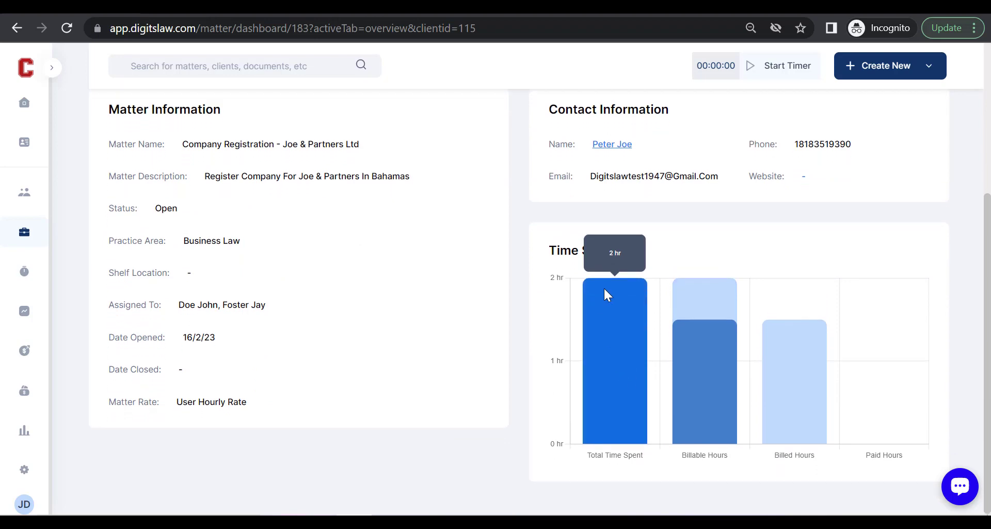
# Check the remaining Time Spent bar figures, then expand the sidebar.
pyautogui.scroll(3, 449, 320)
pyautogui.scroll(-3, 624, 333)
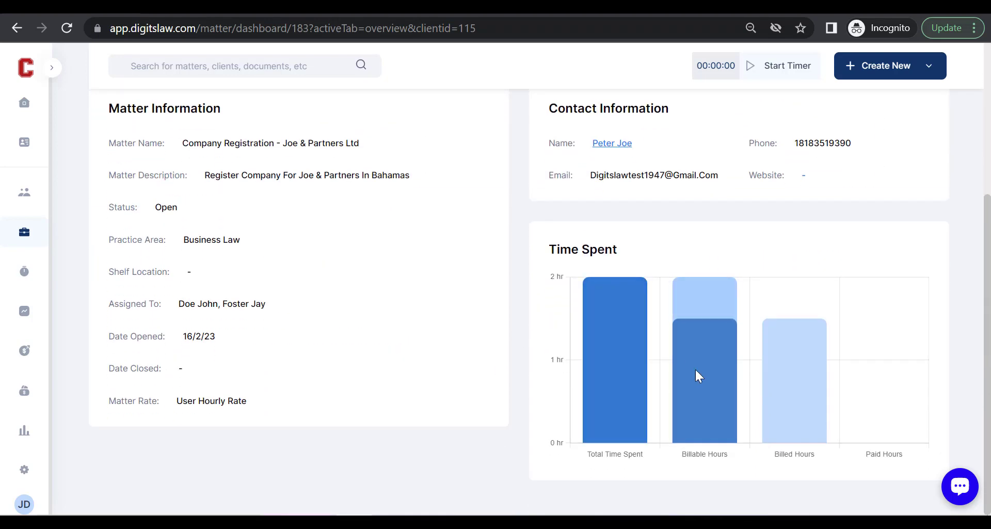
pyautogui.moveTo(723, 372)
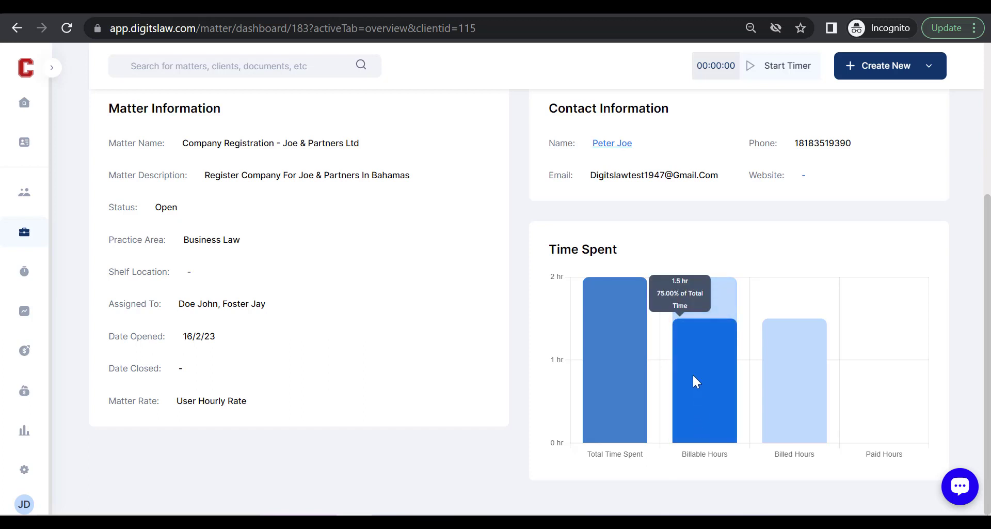
pyautogui.moveTo(790, 397)
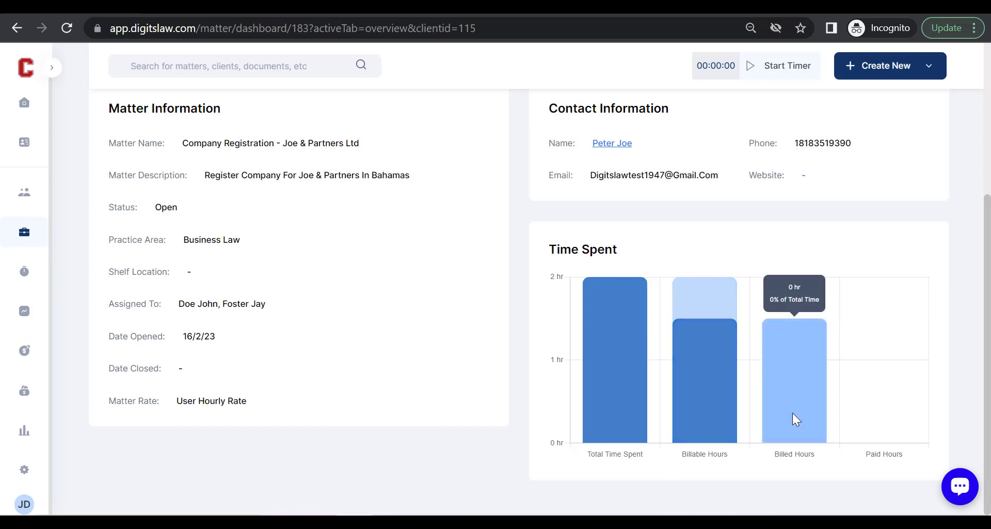
pyautogui.scroll(4, 793, 417)
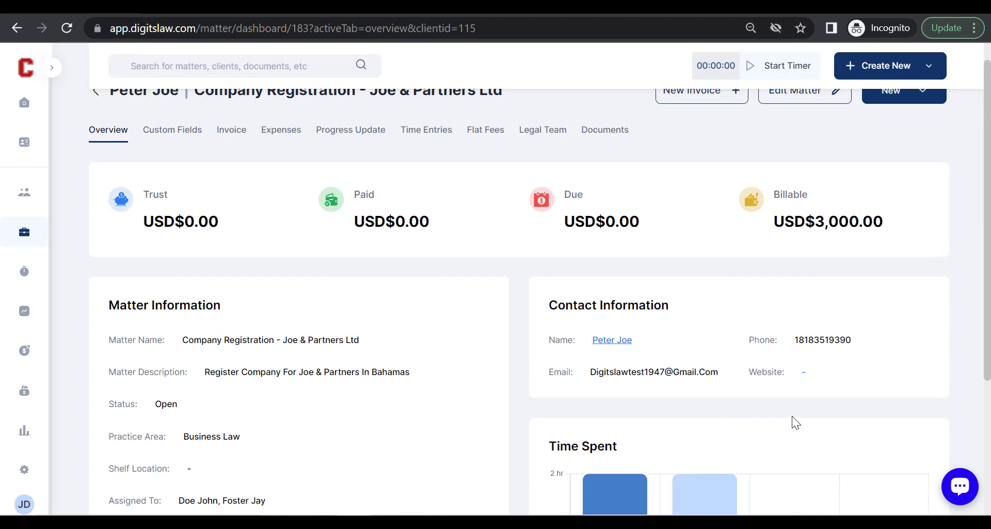
pyautogui.scroll(1, 792, 416)
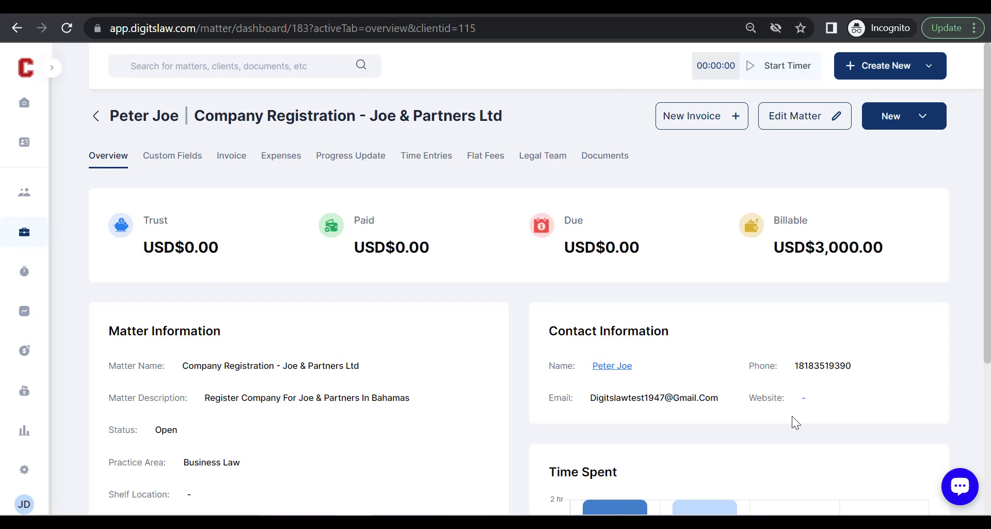
pyautogui.scroll(-3, 792, 416)
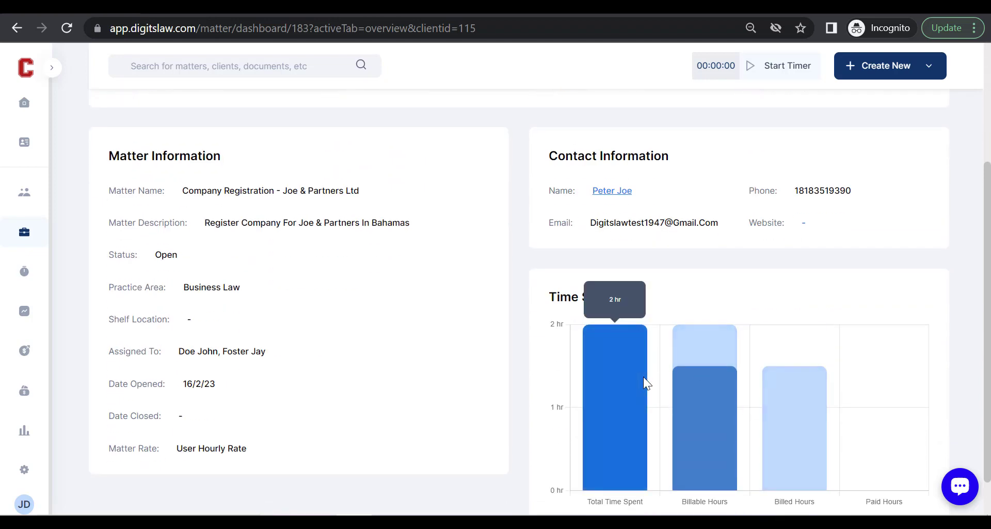
pyautogui.scroll(3, 643, 376)
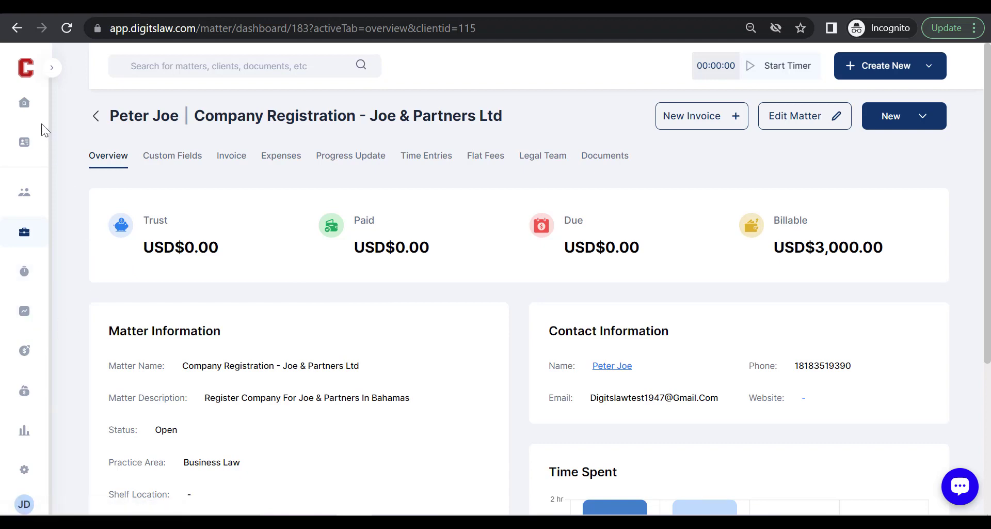
pyautogui.click(54, 72)
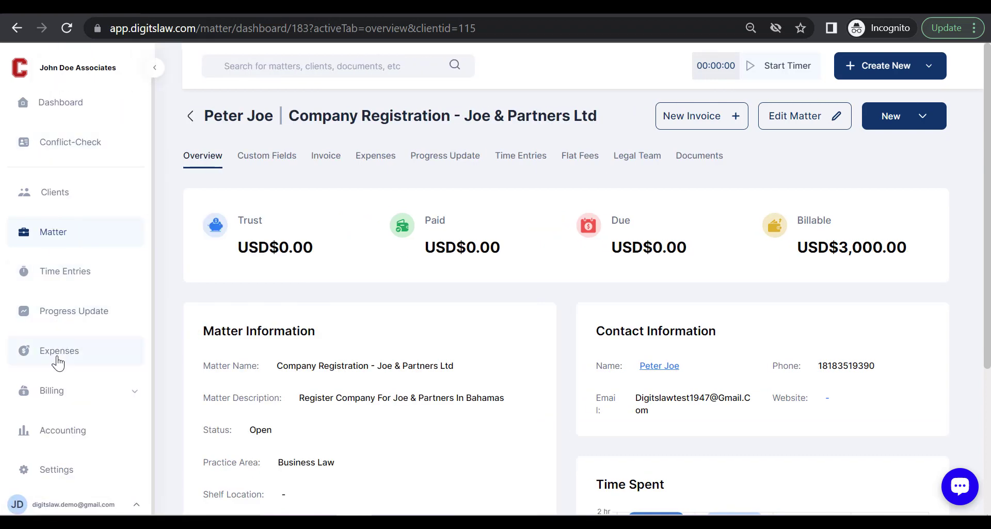